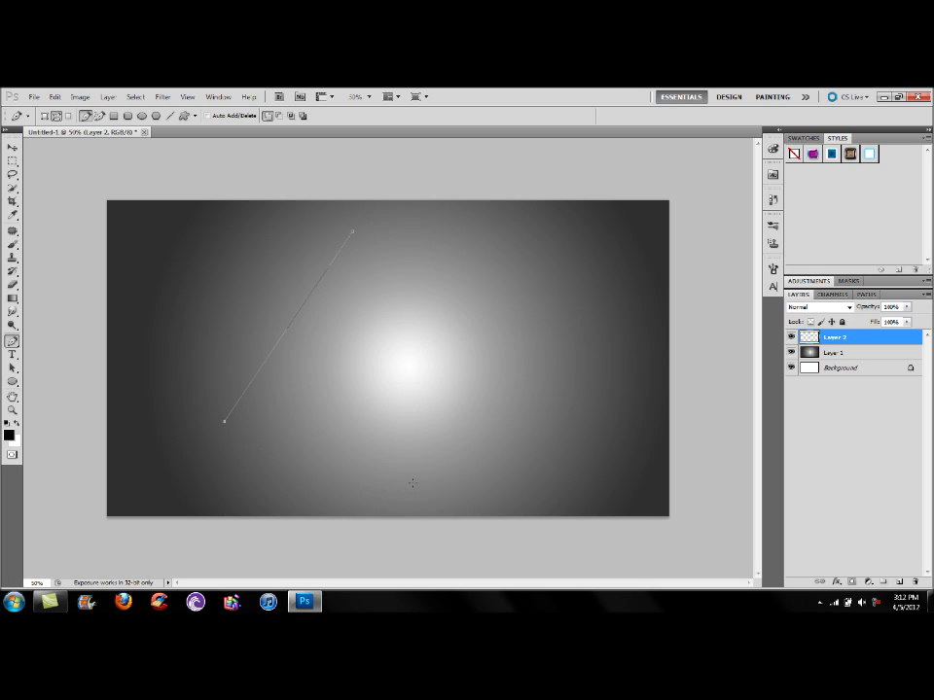
Close the triangular path and fill it with White on Layer 2
{"action": "left_click", "coordinate": [353, 235]}
{"action": "right_click", "coordinate": [332, 342]}
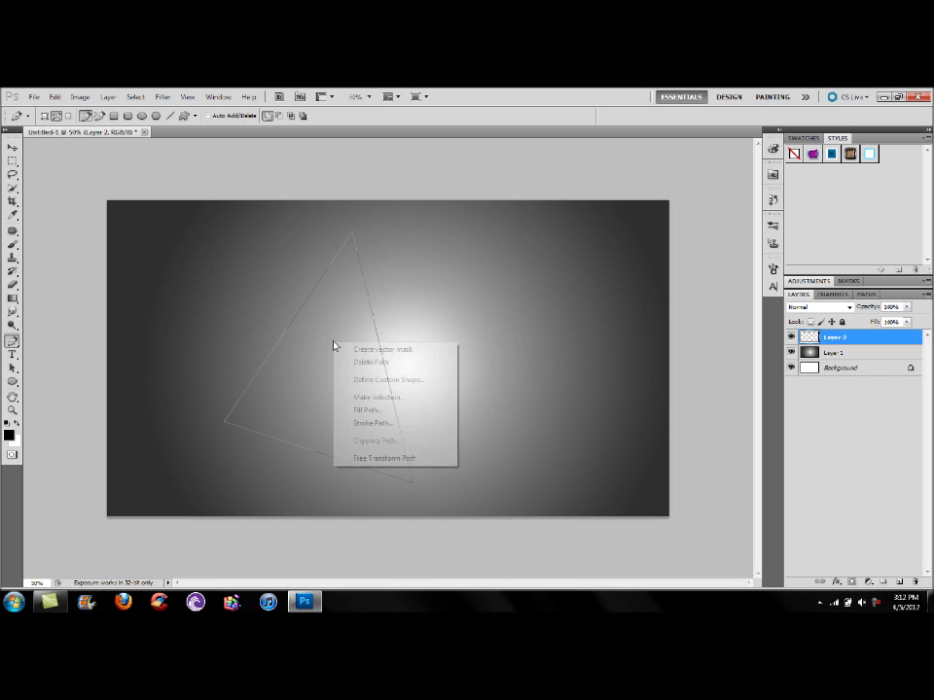
{"action": "left_click", "coordinate": [368, 410]}
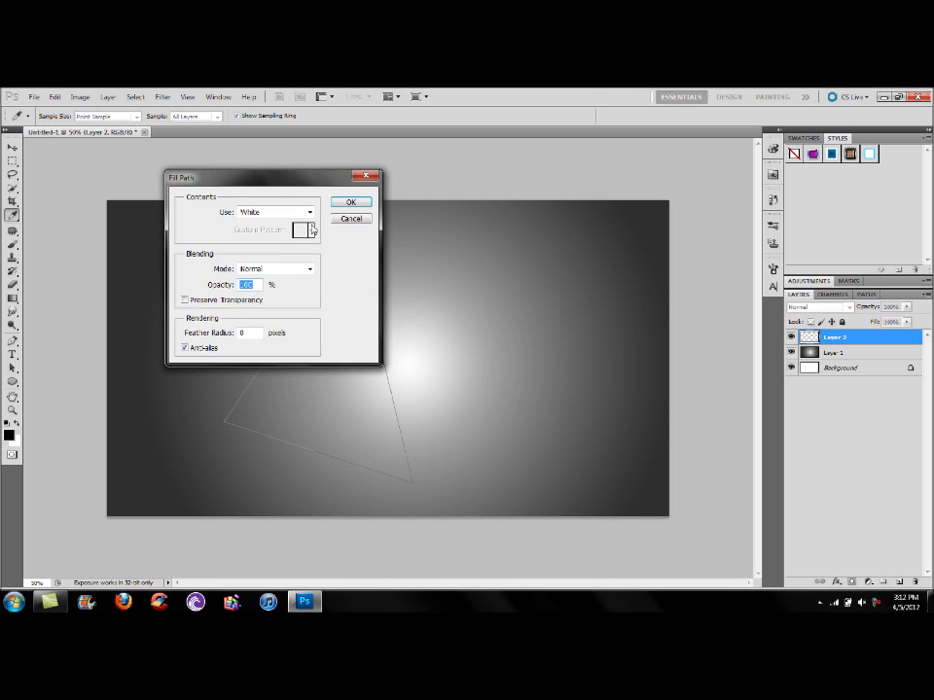
{"action": "left_click", "coordinate": [337, 199]}
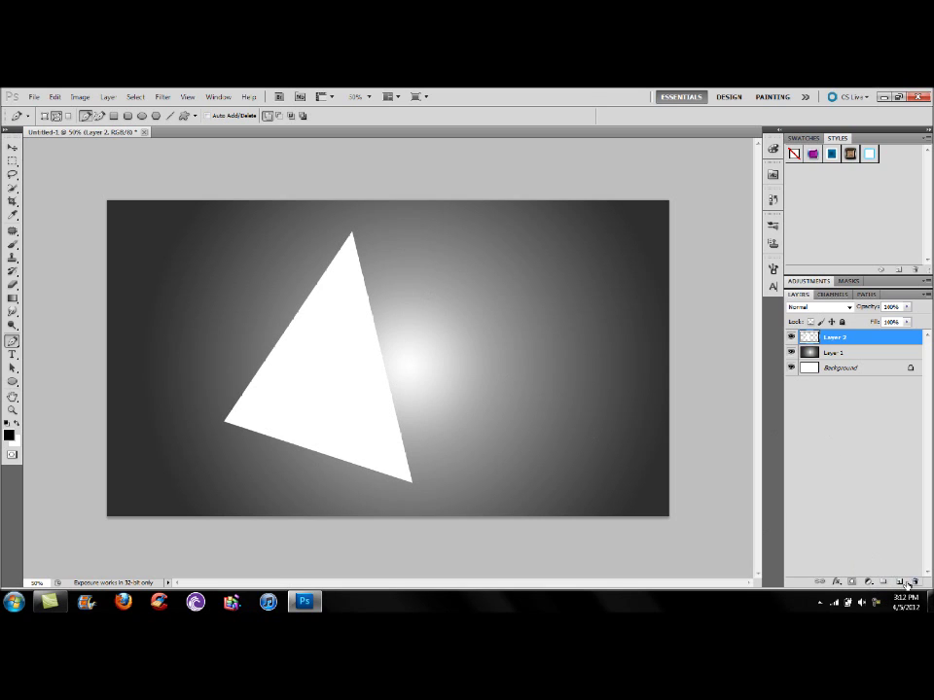
On a new layer, trace the right face, fill it with 50% Gray, and stack Layer 2 above it
{"action": "key", "text": "ctrl+shift+alt+n"}
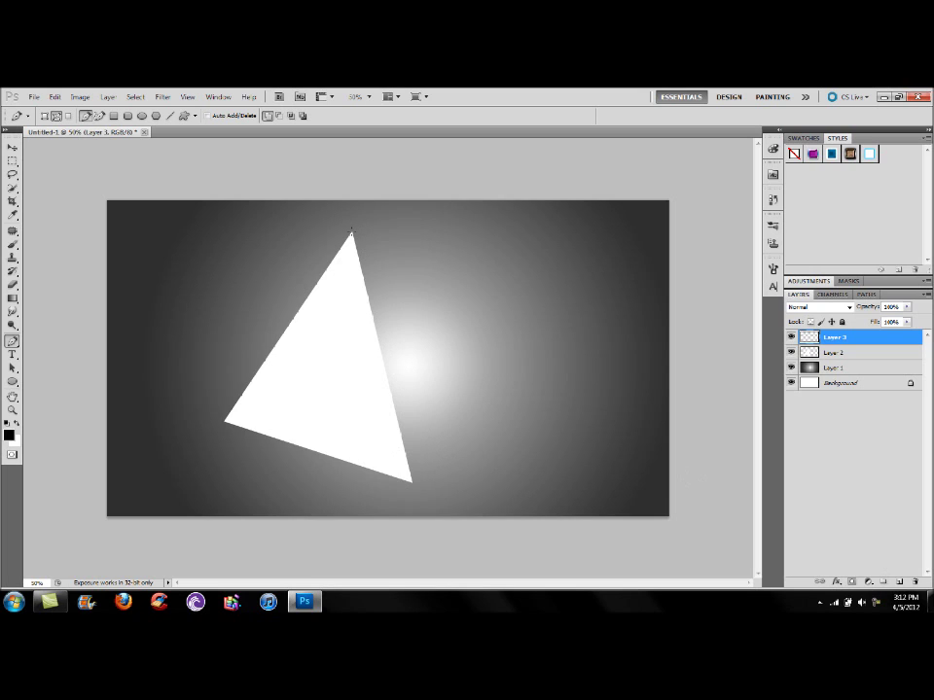
{"action": "left_click", "coordinate": [411, 482]}
{"action": "left_click", "coordinate": [352, 235]}
{"action": "right_click", "coordinate": [419, 357]}
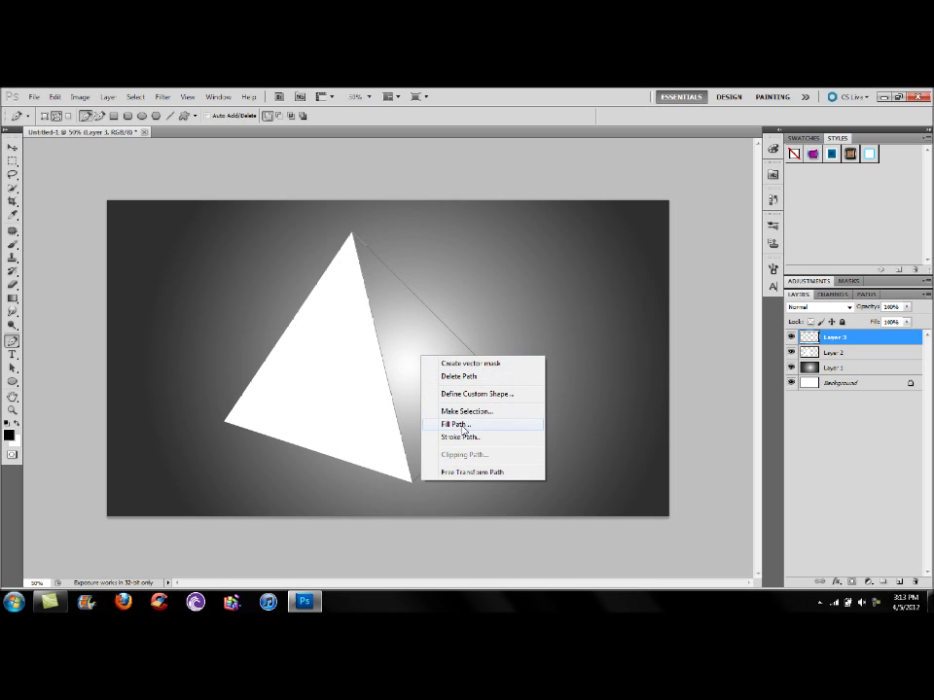
{"action": "left_click", "coordinate": [479, 423]}
{"action": "left_click", "coordinate": [277, 212]}
{"action": "left_click", "coordinate": [277, 303]}
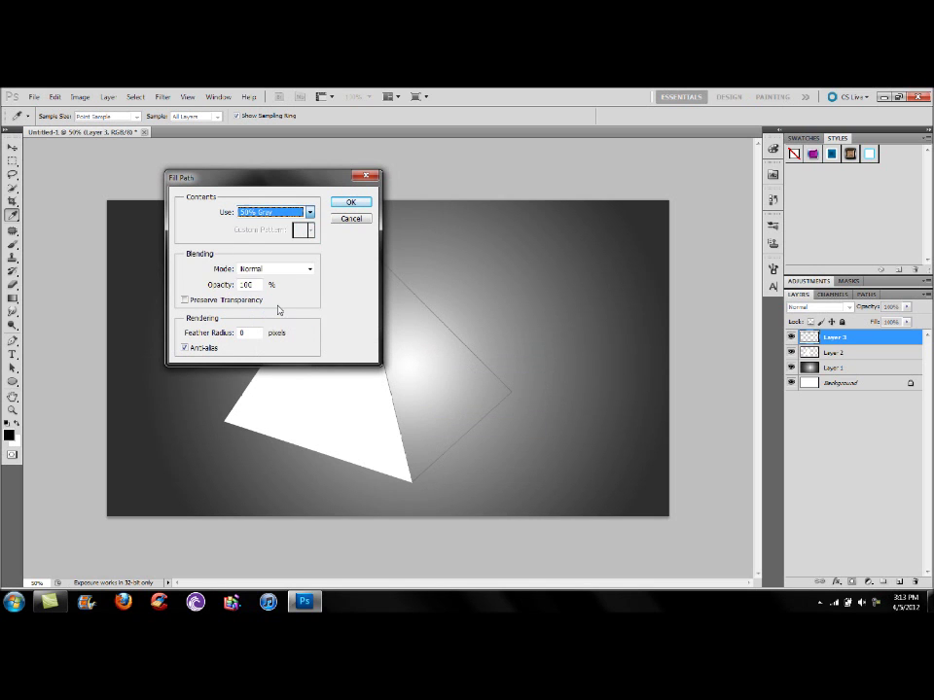
{"action": "key", "text": "Return"}
{"action": "key", "text": "v"}
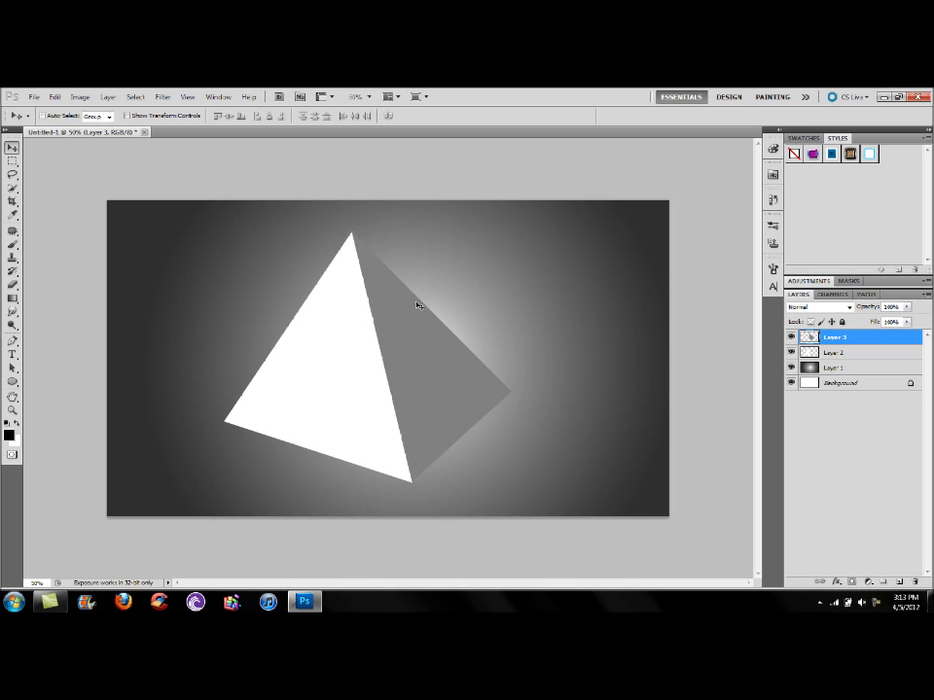
{"action": "left_click_drag", "start_coordinate": [848, 352], "coordinate": [856, 336]}
Add a new empty layer and set the brush to 4 px size with 100% hardness
{"action": "left_click", "coordinate": [898, 582]}
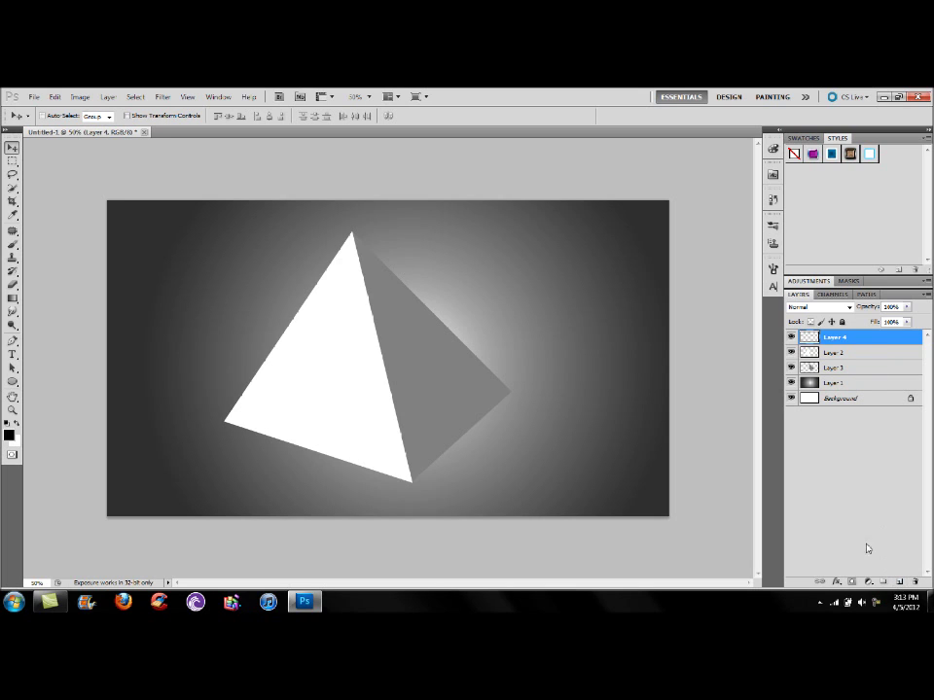
{"action": "key", "text": "b"}
{"action": "right_click", "coordinate": [474, 343]}
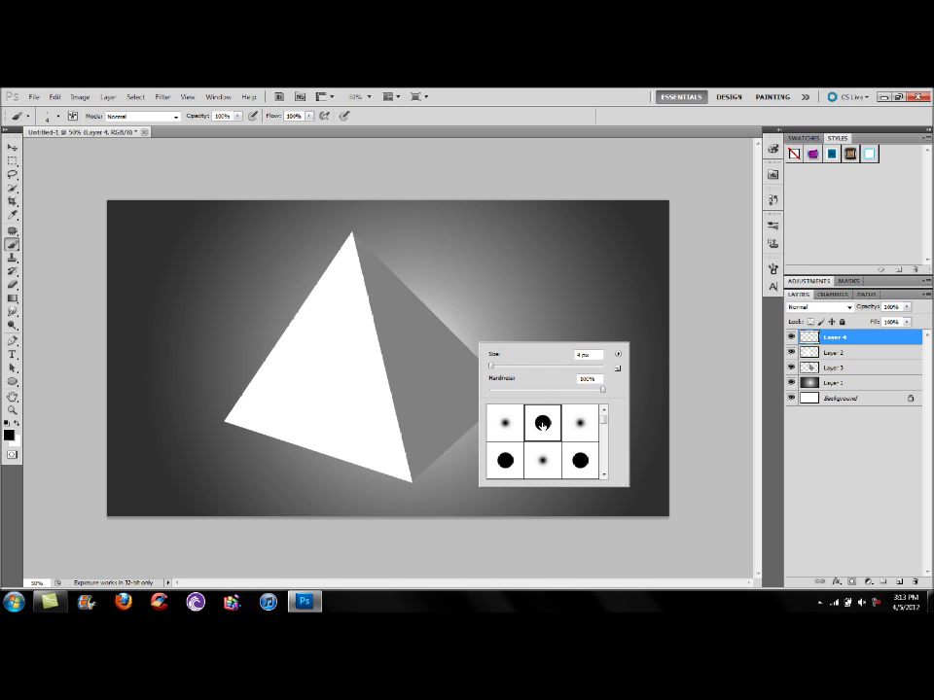
{"action": "left_click", "coordinate": [802, 419]}
{"action": "key", "text": "p"}
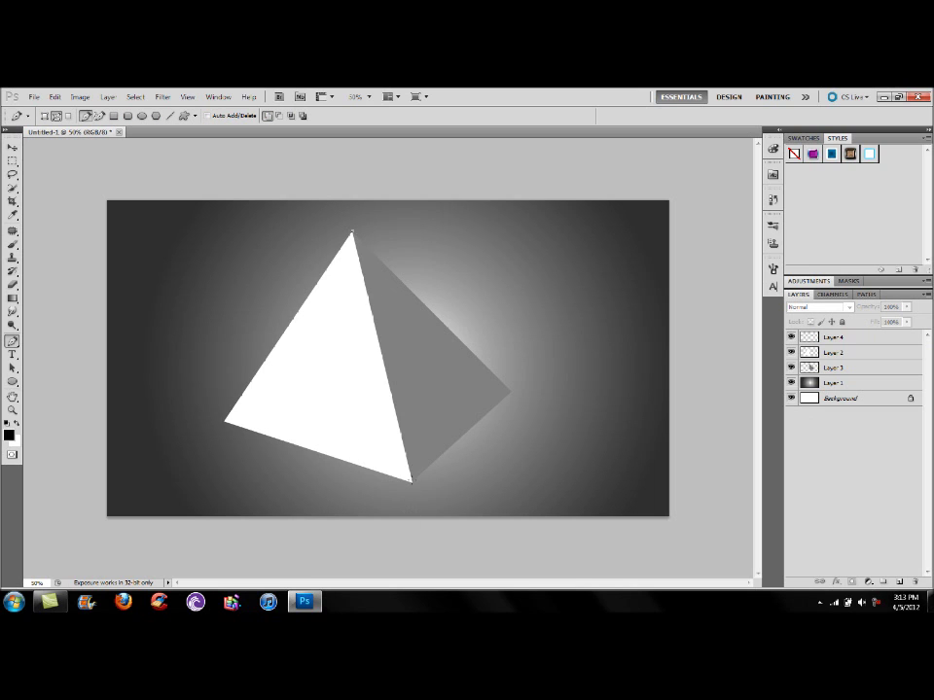
Stroke a brush path from the apex to the bottom vertex on Layer 4 as the ridge line
{"action": "right_click", "coordinate": [381, 374]}
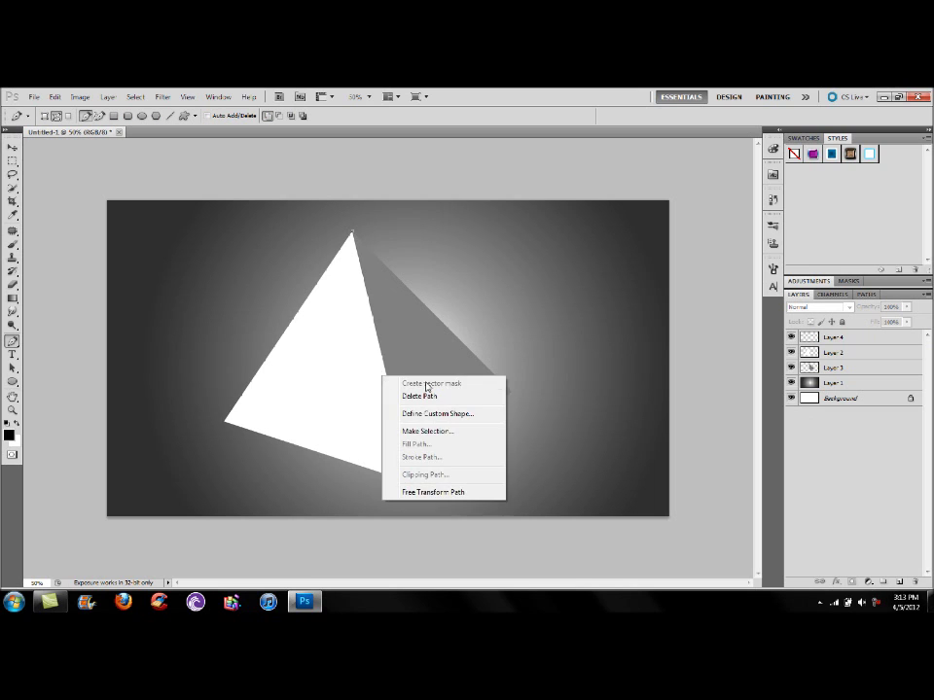
{"action": "left_click", "coordinate": [374, 343]}
{"action": "right_click", "coordinate": [383, 348]}
{"action": "left_click", "coordinate": [414, 348]}
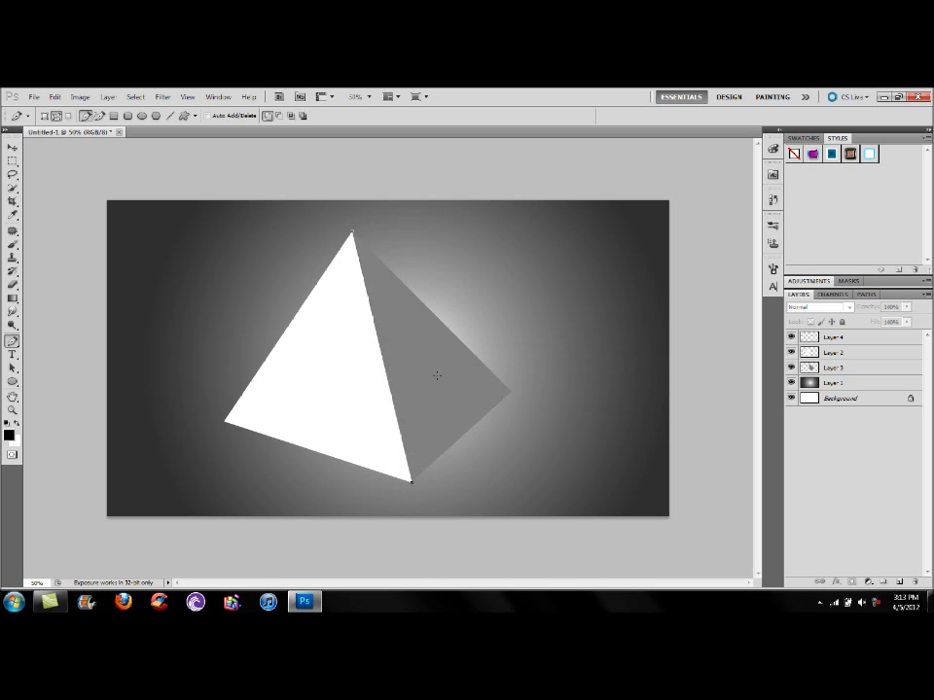
{"action": "left_click", "coordinate": [517, 377]}
{"action": "left_click", "coordinate": [834, 336]}
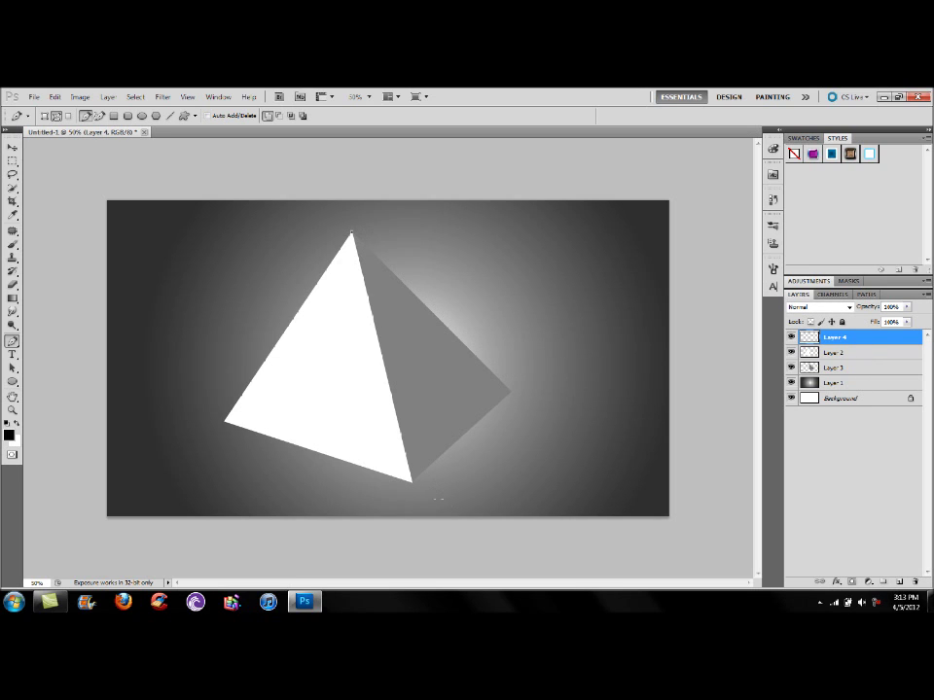
{"action": "left_click", "coordinate": [412, 480]}
{"action": "right_click", "coordinate": [378, 352]}
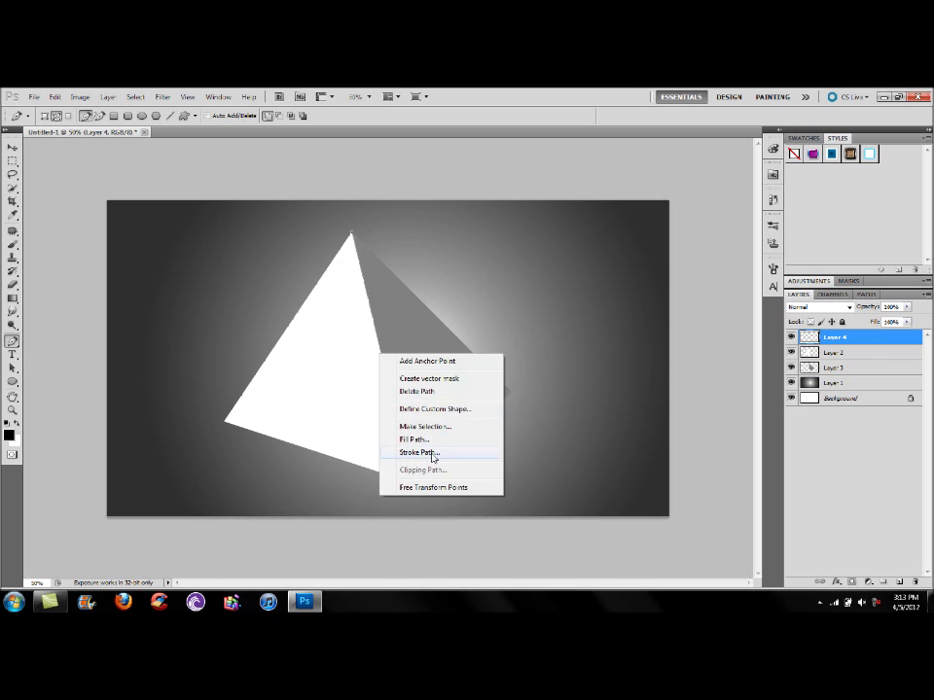
{"action": "left_click", "coordinate": [414, 450]}
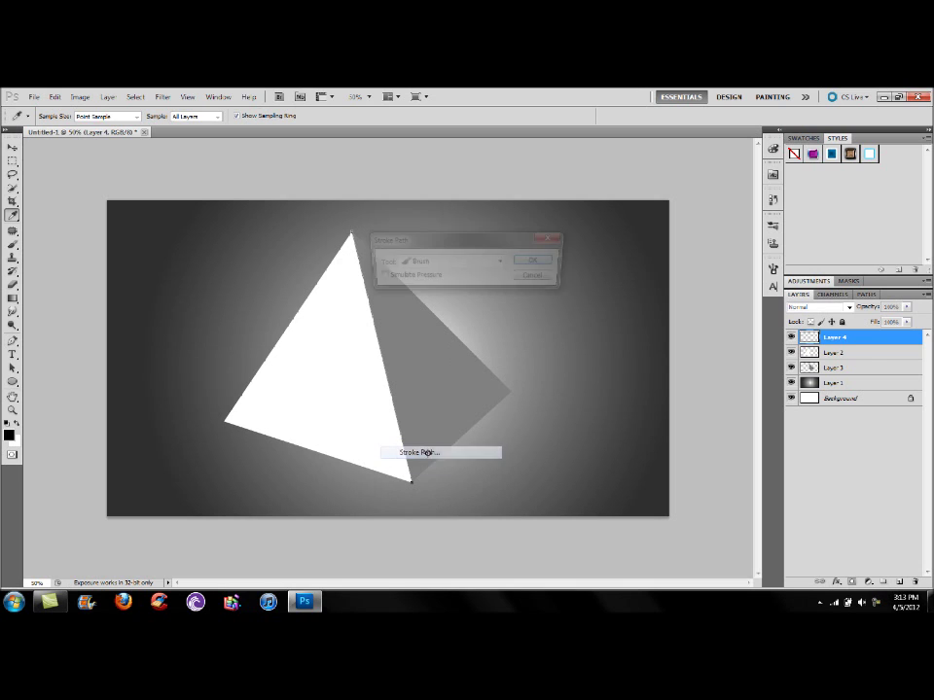
{"action": "left_click", "coordinate": [538, 261]}
{"action": "key", "text": "v"}
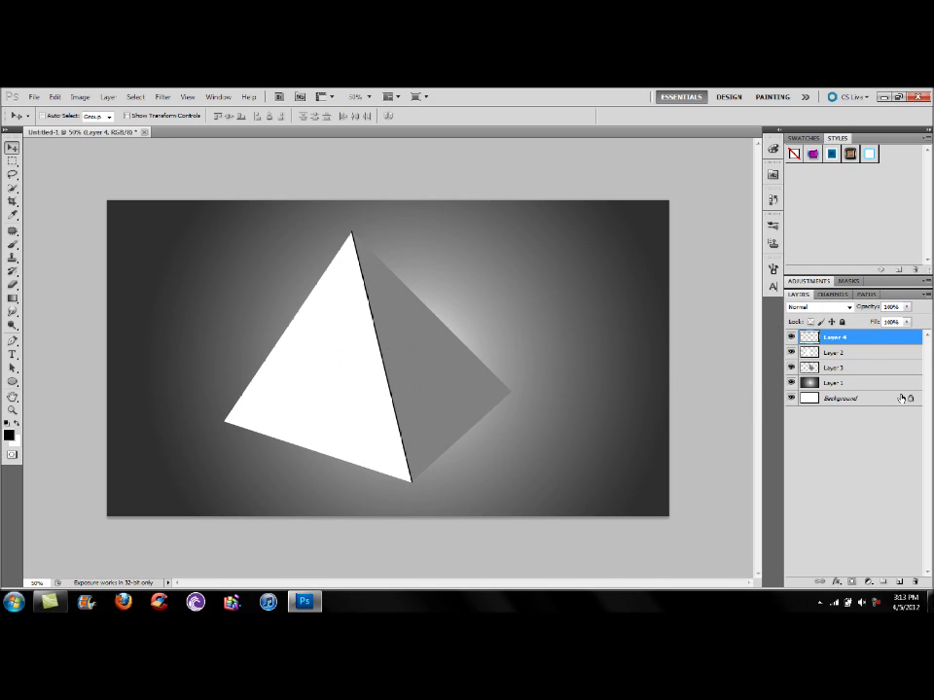
Add Layer 5 above Layer 3 and clip it to the grey face
{"action": "left_click", "coordinate": [865, 372]}
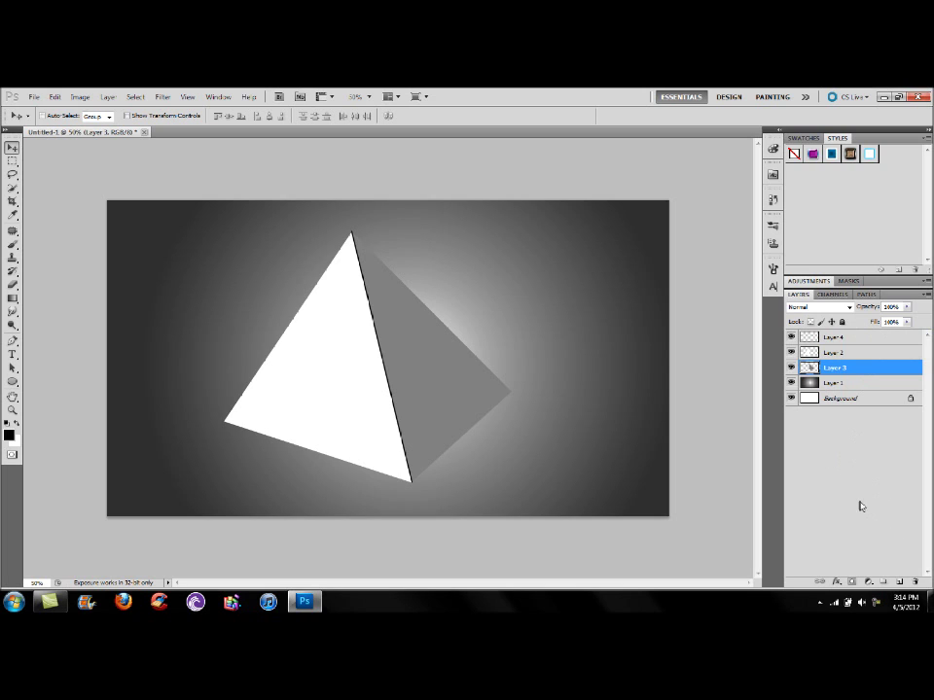
{"action": "left_click", "coordinate": [900, 582]}
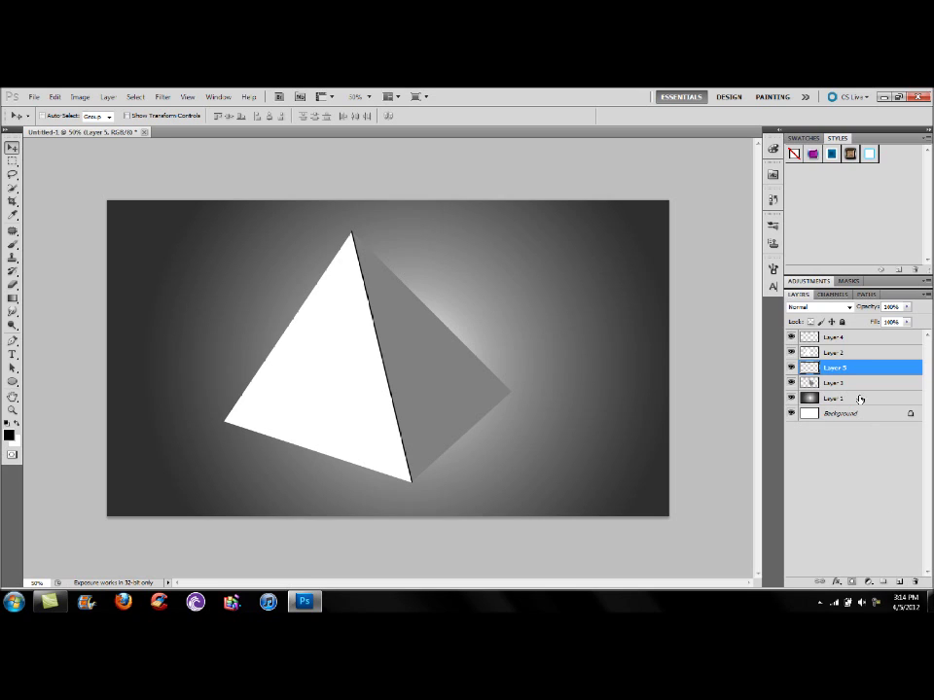
{"action": "left_click", "coordinate": [876, 376], "text": "alt"}
Drag a dark preset gradient across the right face from its right corner
{"action": "key", "text": "g"}
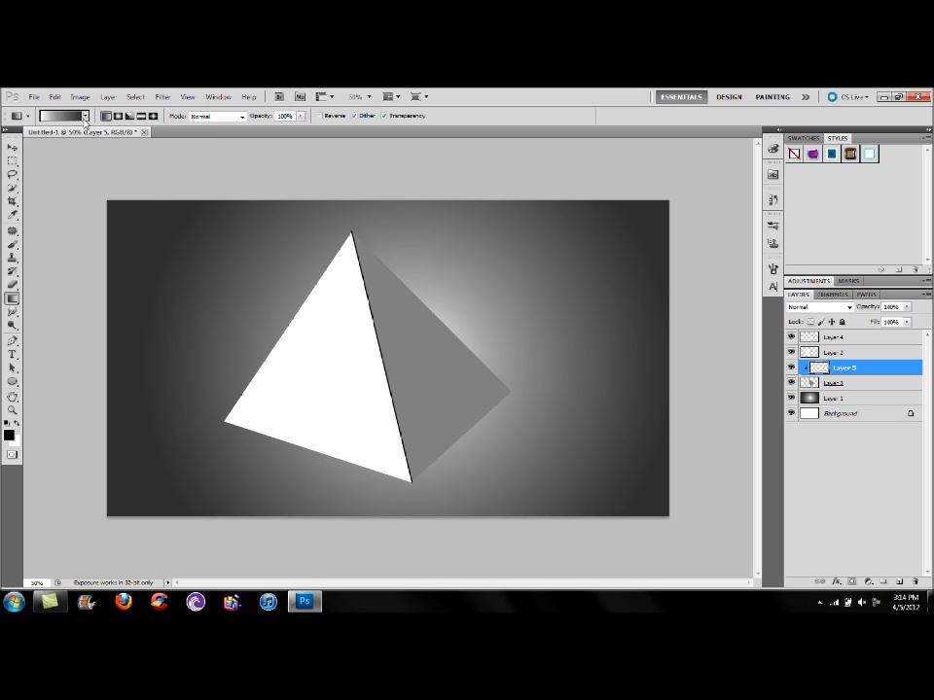
{"action": "left_click", "coordinate": [85, 117]}
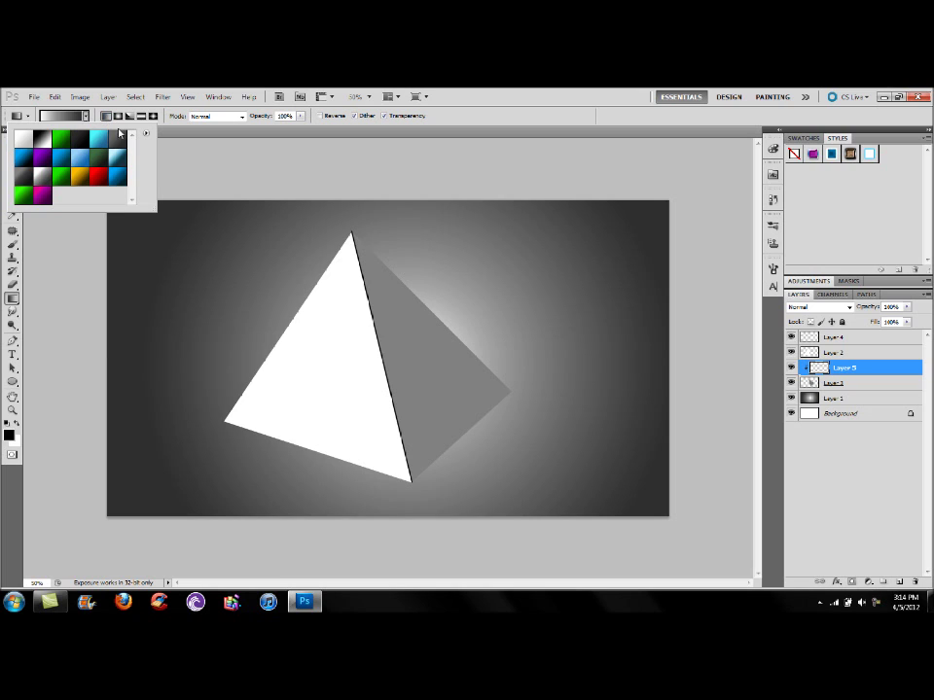
{"action": "left_click", "coordinate": [29, 177]}
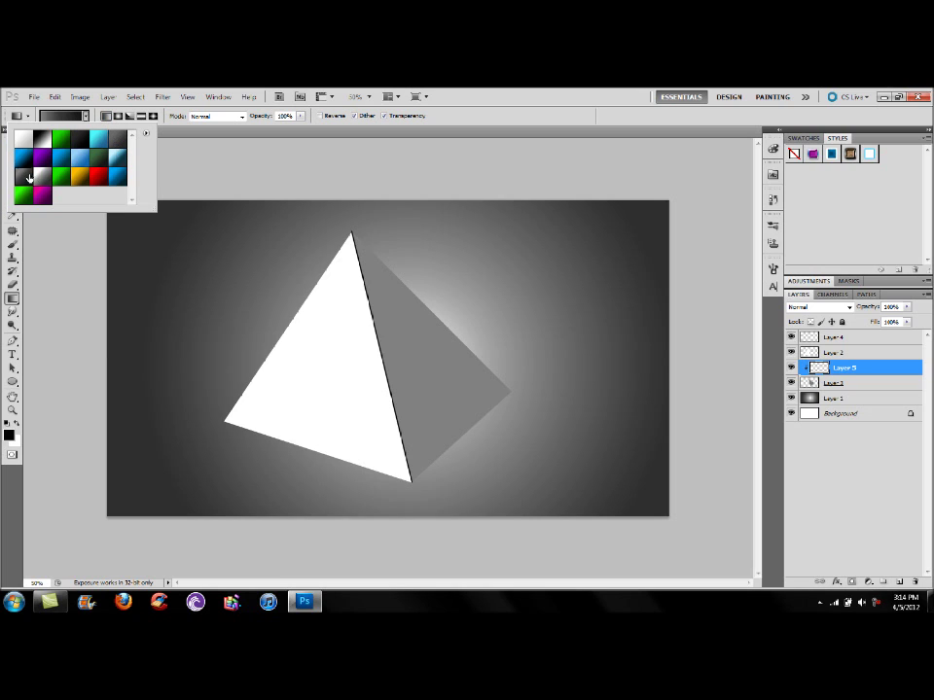
{"action": "left_click", "coordinate": [334, 277]}
{"action": "left_click_drag", "start_coordinate": [508, 390], "coordinate": [292, 332]}
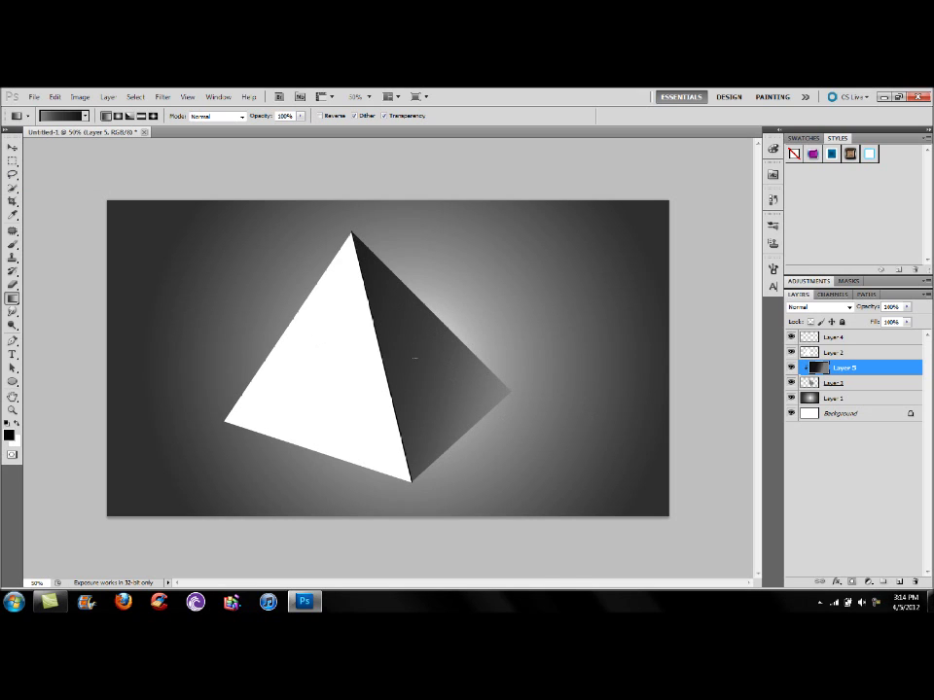
{"action": "left_click", "coordinate": [865, 353]}
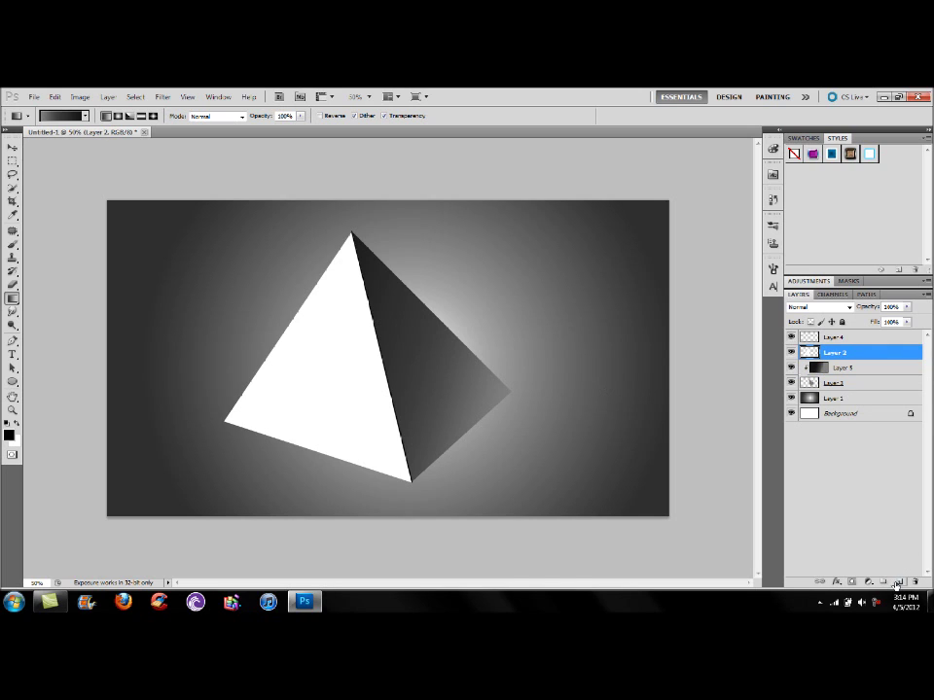
On Layer 6 clipped to Layer 2, drag a white-to-grey gradient from the face's lower-left corner
{"action": "left_click", "coordinate": [898, 582]}
{"action": "left_click", "coordinate": [876, 360], "text": "alt"}
{"action": "left_click", "coordinate": [86, 115]}
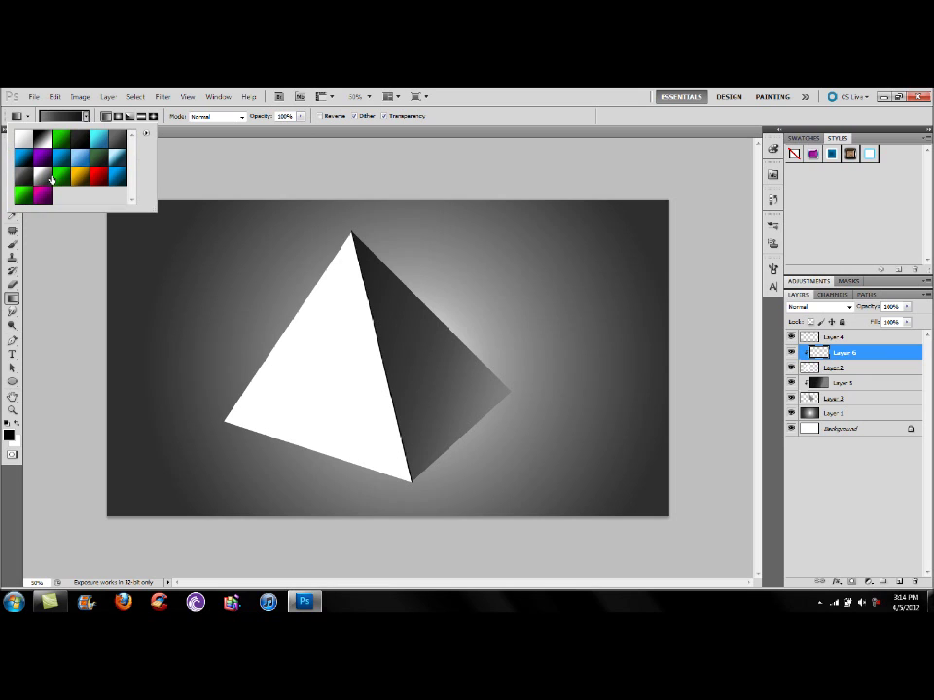
{"action": "left_click", "coordinate": [304, 314]}
{"action": "left_click_drag", "start_coordinate": [225, 419], "coordinate": [406, 311]}
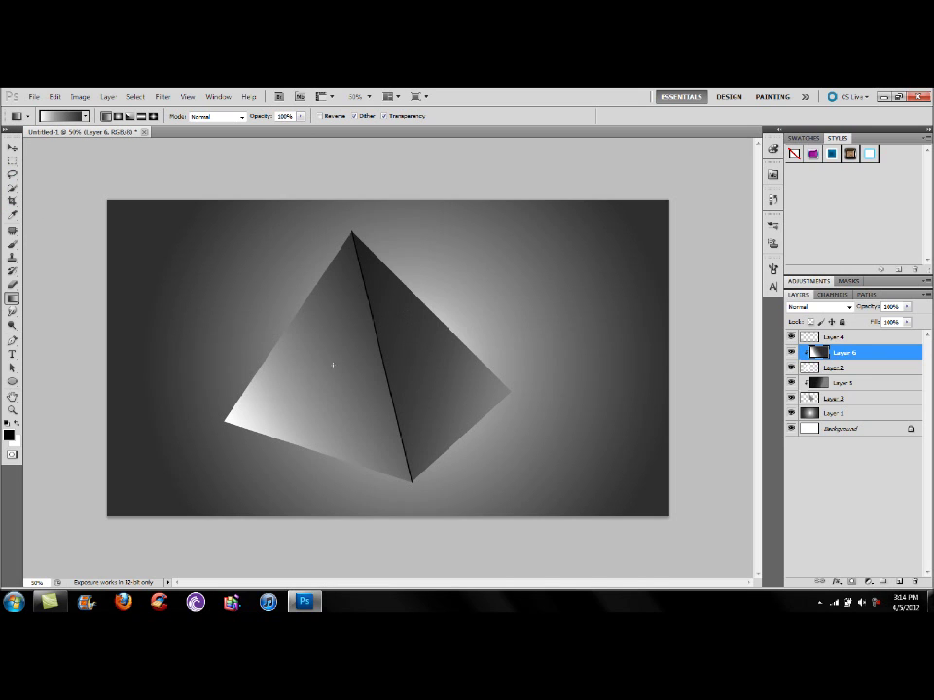
{"action": "key", "text": "ctrl+z"}
{"action": "left_click_drag", "start_coordinate": [266, 397], "coordinate": [415, 299]}
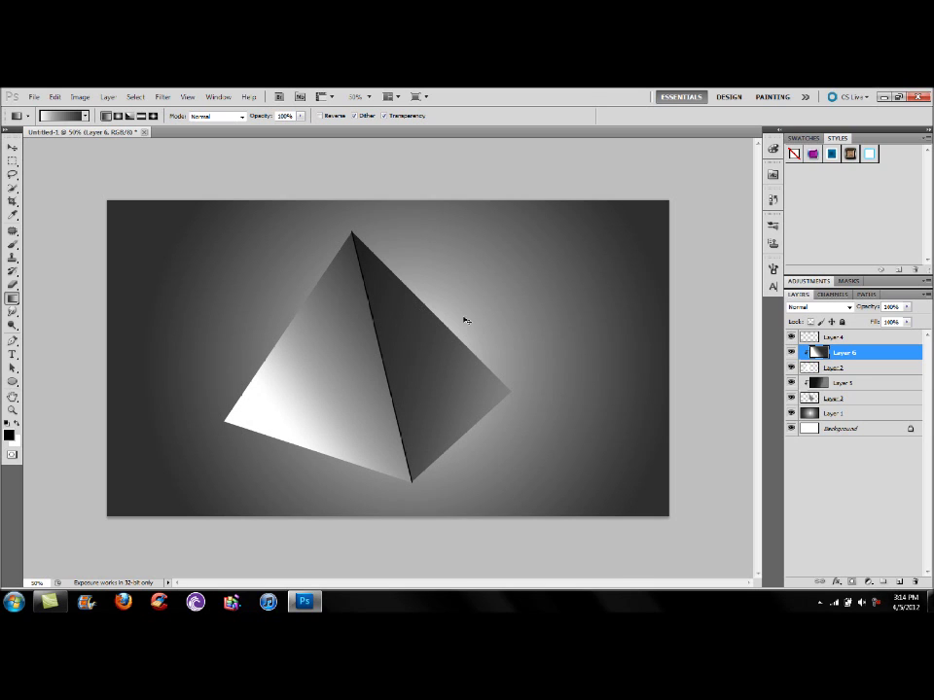
{"action": "key", "text": "v"}
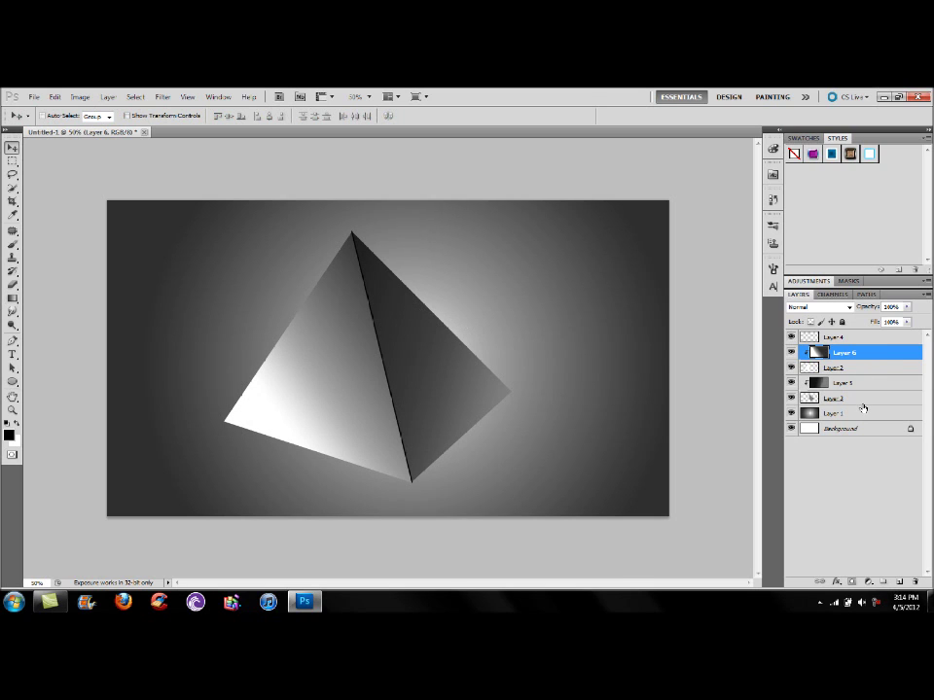
Give Layer 4 a Normal black Outer Glow at 100% opacity with a larger size
{"action": "double_click", "coordinate": [863, 337]}
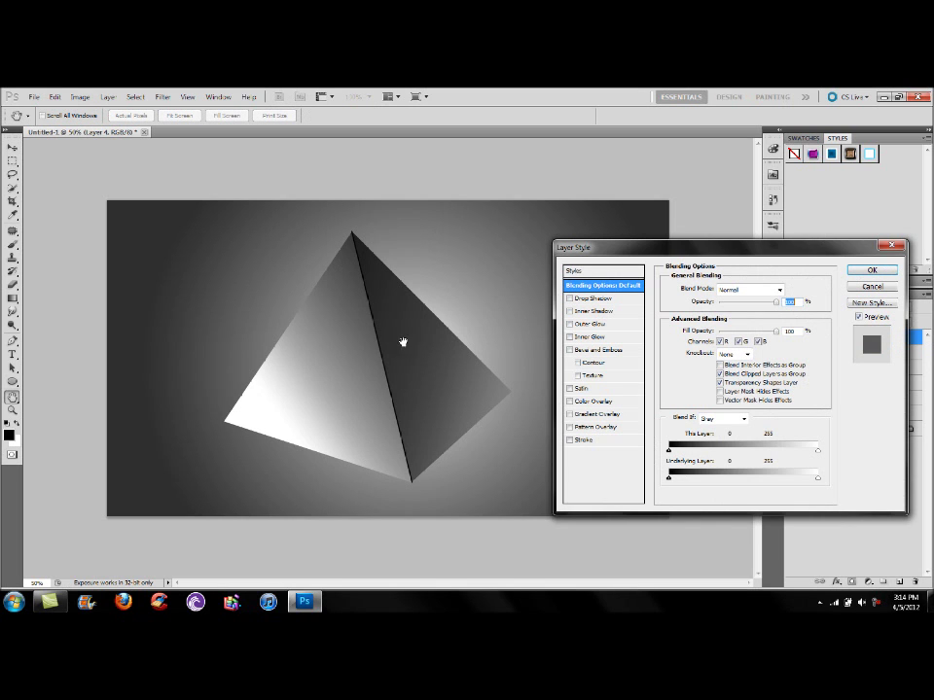
{"action": "left_click", "coordinate": [604, 325]}
{"action": "left_click", "coordinate": [731, 290]}
{"action": "left_click", "coordinate": [728, 303]}
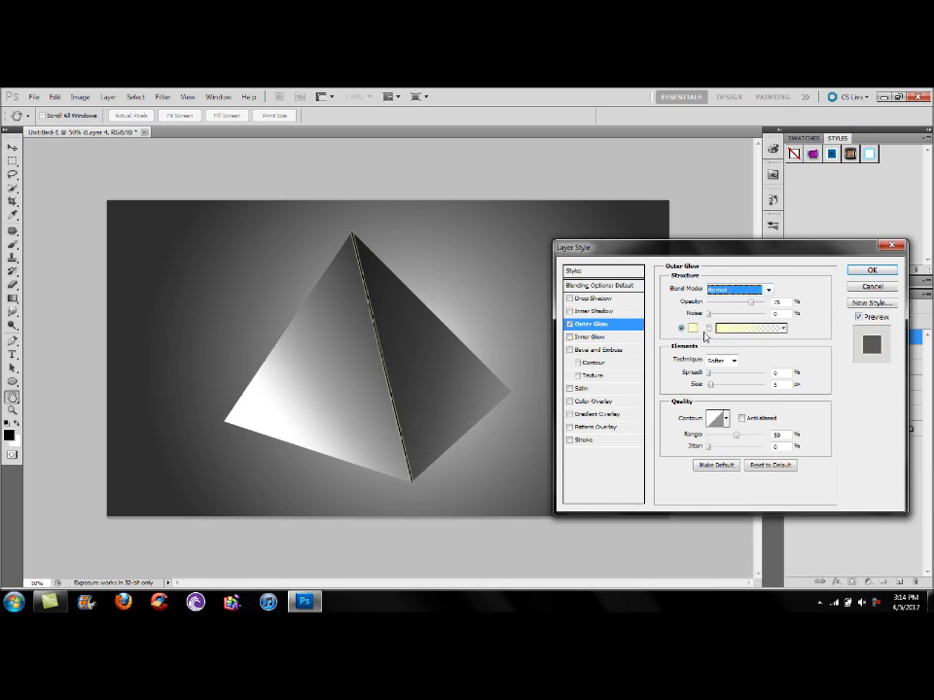
{"action": "left_click", "coordinate": [693, 328]}
{"action": "left_click_drag", "start_coordinate": [698, 369], "coordinate": [711, 510]}
{"action": "key", "text": "Return"}
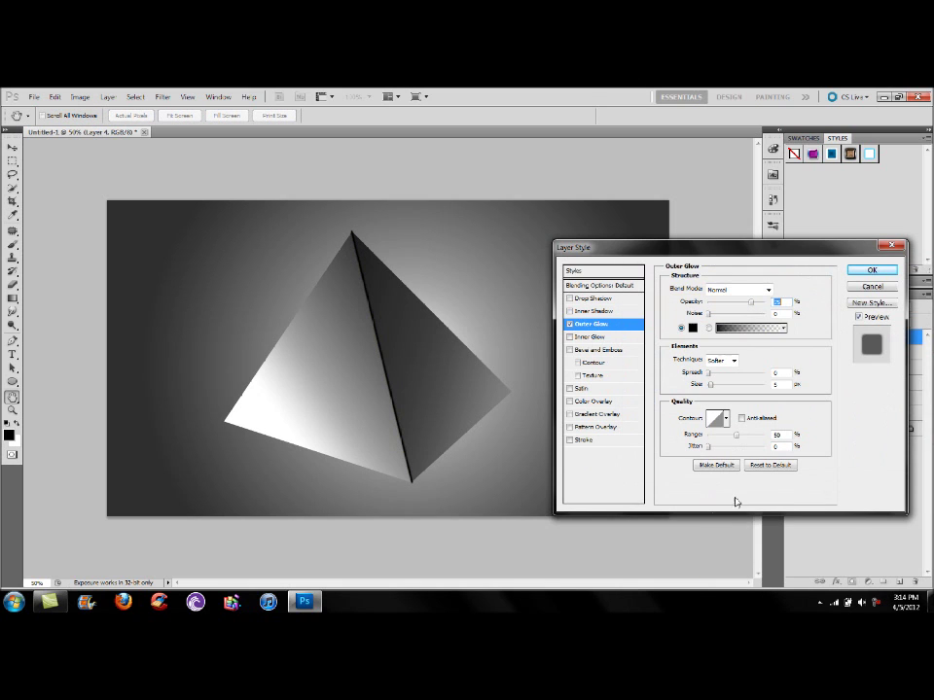
{"action": "left_click_drag", "start_coordinate": [751, 302], "coordinate": [765, 302]}
{"action": "left_click_drag", "start_coordinate": [710, 385], "coordinate": [715, 386]}
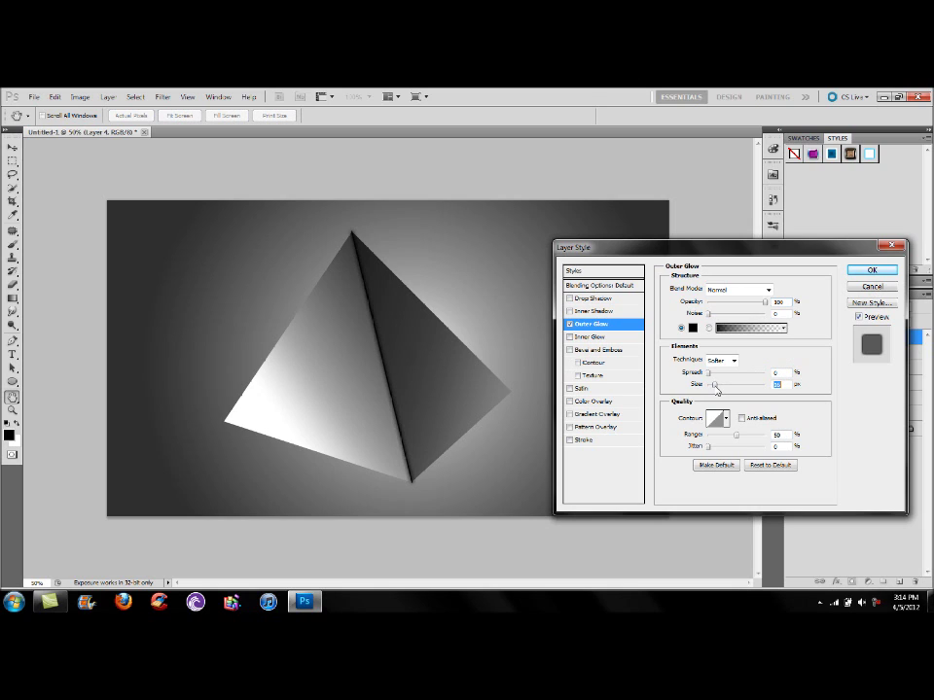
Lower Layer 4's fill opacity to 65% and apply the style
{"action": "left_click", "coordinate": [603, 285]}
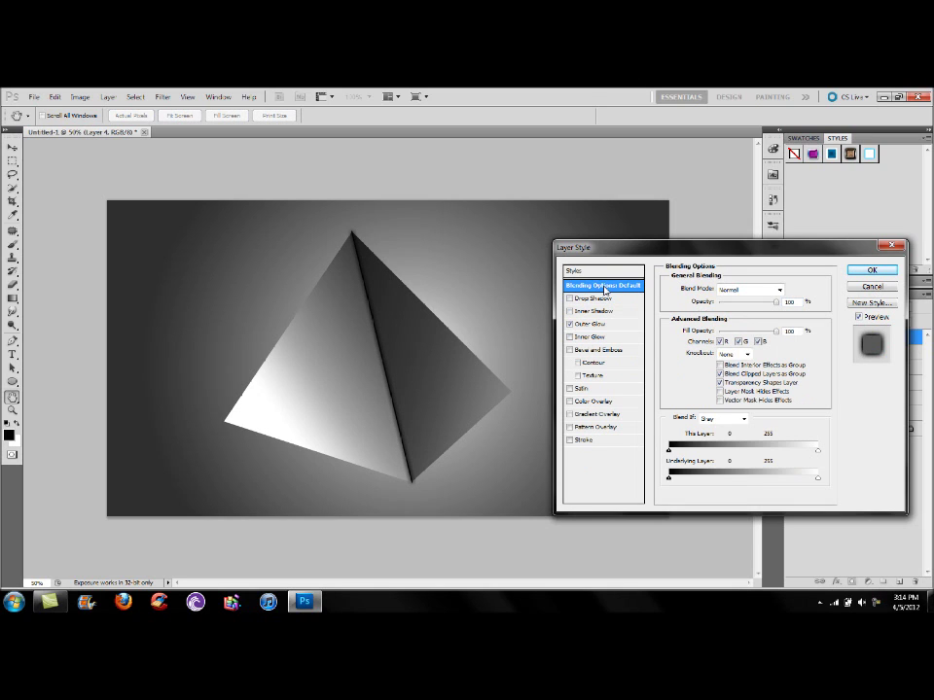
{"action": "left_click", "coordinate": [755, 332]}
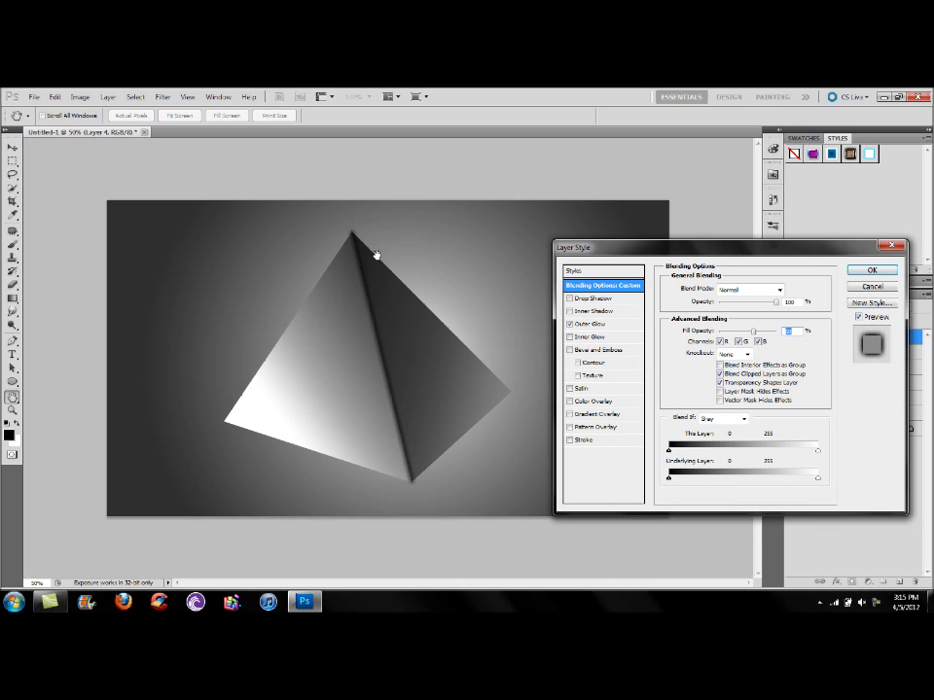
{"action": "key", "text": "Return"}
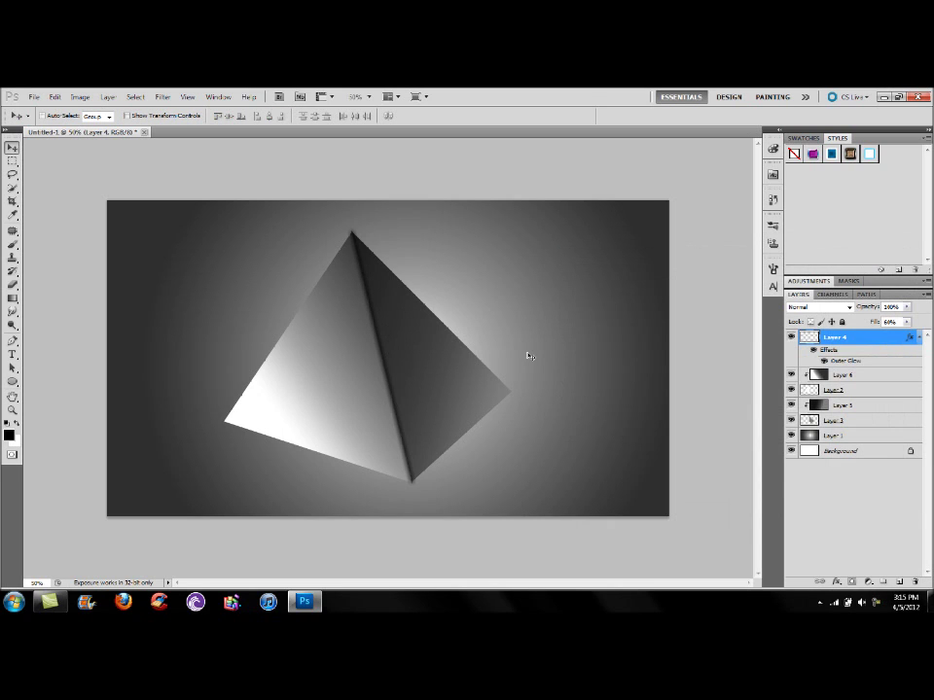
Enable Outer Glow on Layer 2 with Normal blend mode
{"action": "double_click", "coordinate": [856, 394]}
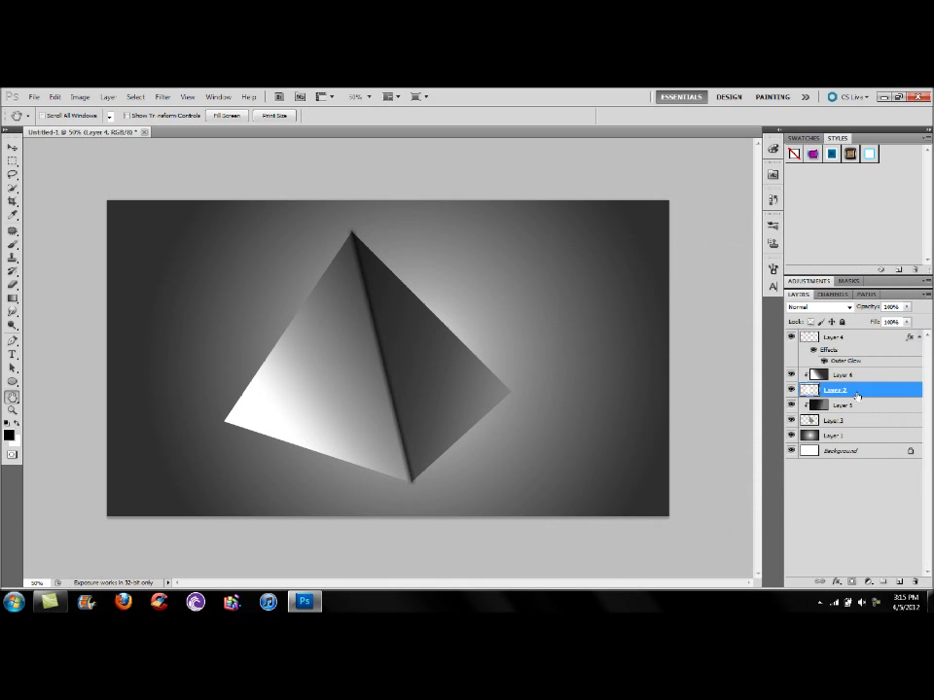
{"action": "left_click_drag", "start_coordinate": [664, 243], "coordinate": [640, 215]}
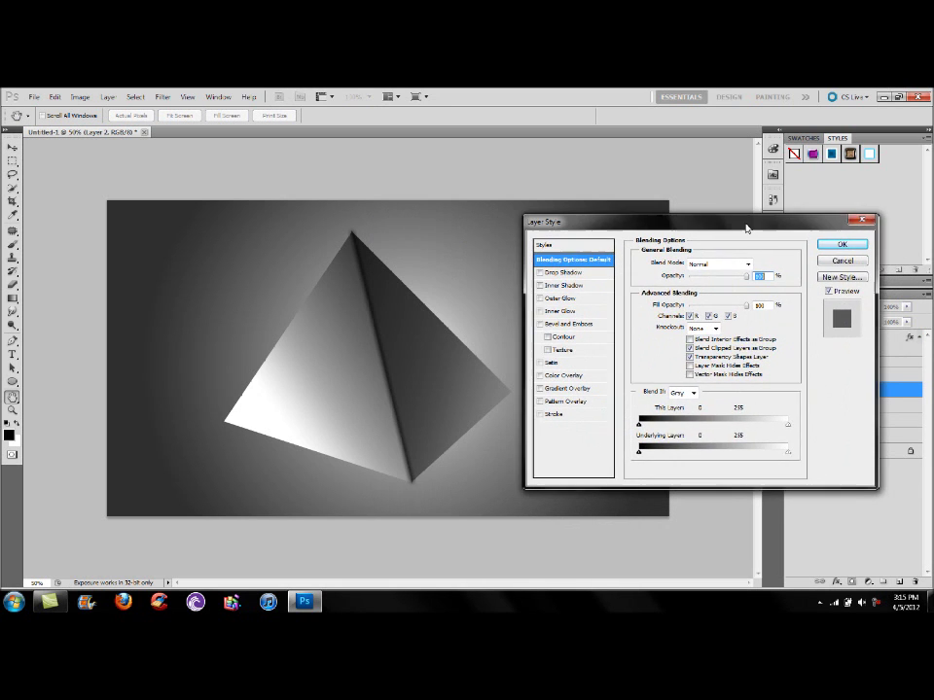
{"action": "left_click", "coordinate": [572, 298]}
{"action": "left_click", "coordinate": [691, 266]}
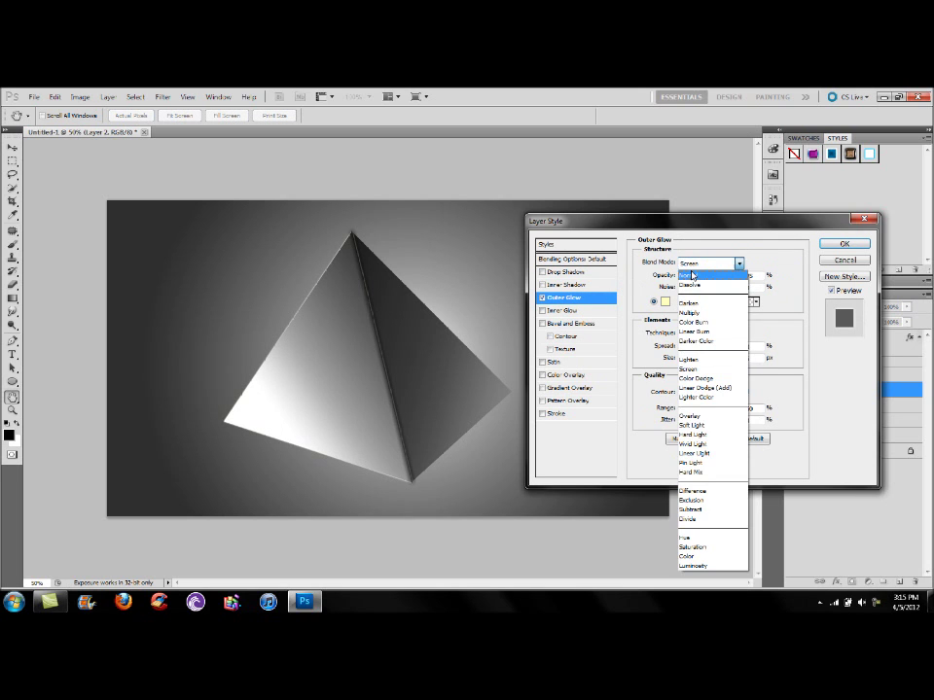
{"action": "left_click", "coordinate": [692, 273]}
Set the glow colour to black, opacity to 100, and widen its size
{"action": "left_click", "coordinate": [665, 302]}
{"action": "left_click", "coordinate": [676, 429]}
{"action": "left_click", "coordinate": [681, 449]}
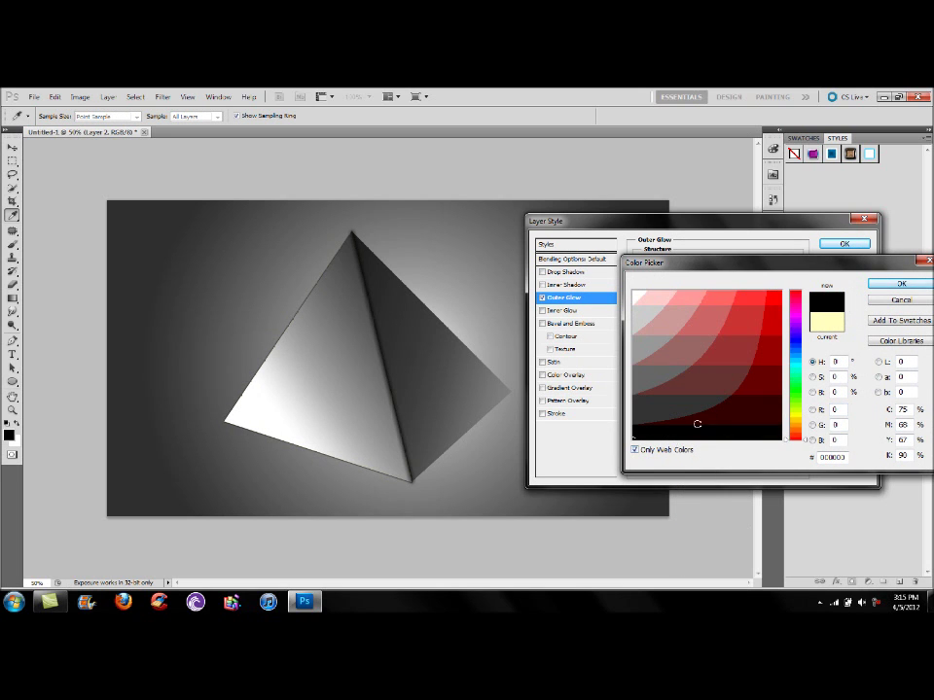
{"action": "left_click", "coordinate": [634, 449]}
{"action": "key", "text": "Return"}
{"action": "key", "text": "Return"}
{"action": "key", "text": "Return"}
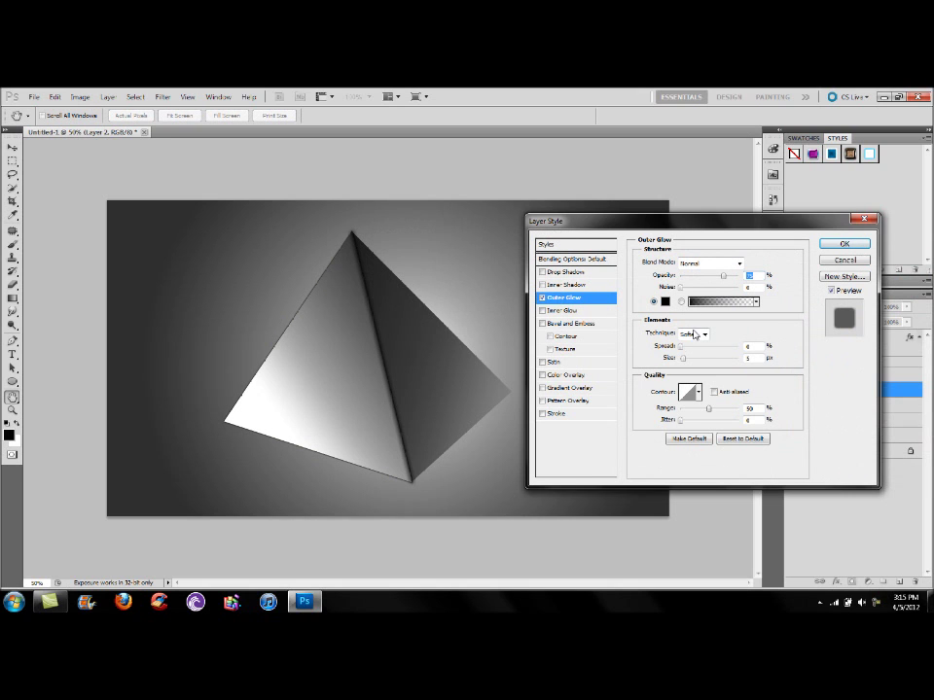
{"action": "left_click_drag", "start_coordinate": [723, 276], "coordinate": [761, 274]}
{"action": "left_click_drag", "start_coordinate": [683, 357], "coordinate": [691, 362]}
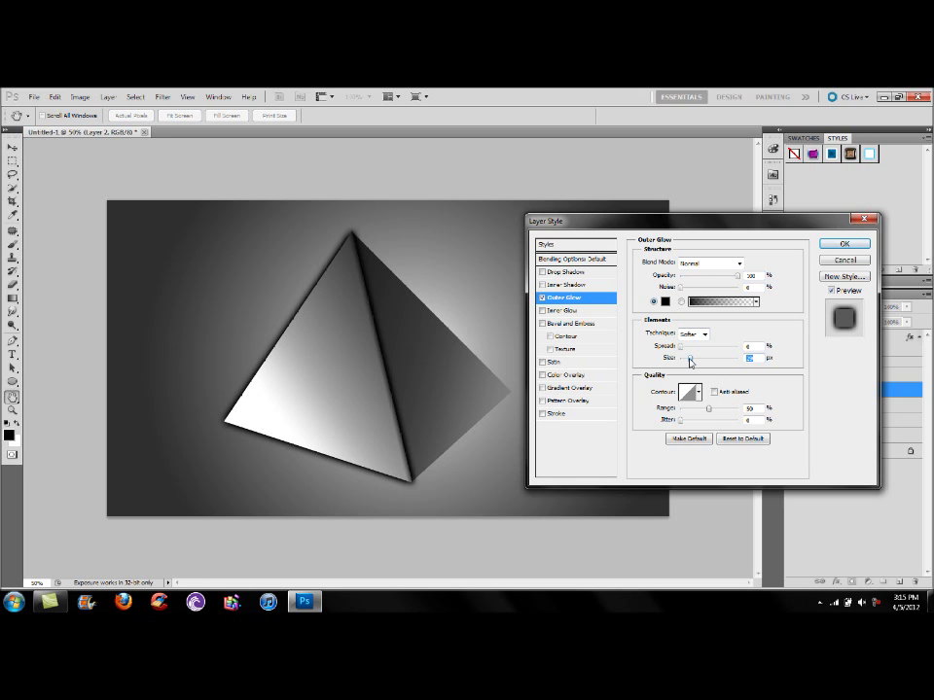
Give Layer 3 a black Normal Outer Glow at 100% opacity, about 14 px size
{"action": "key", "text": "Return"}
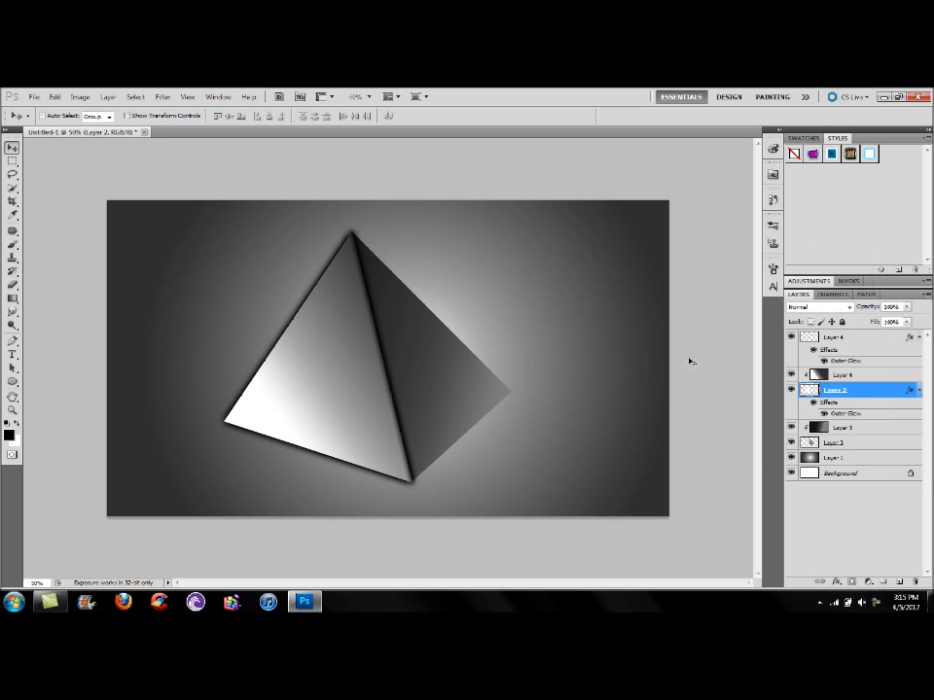
{"action": "left_click", "coordinate": [865, 446]}
{"action": "double_click", "coordinate": [865, 445]}
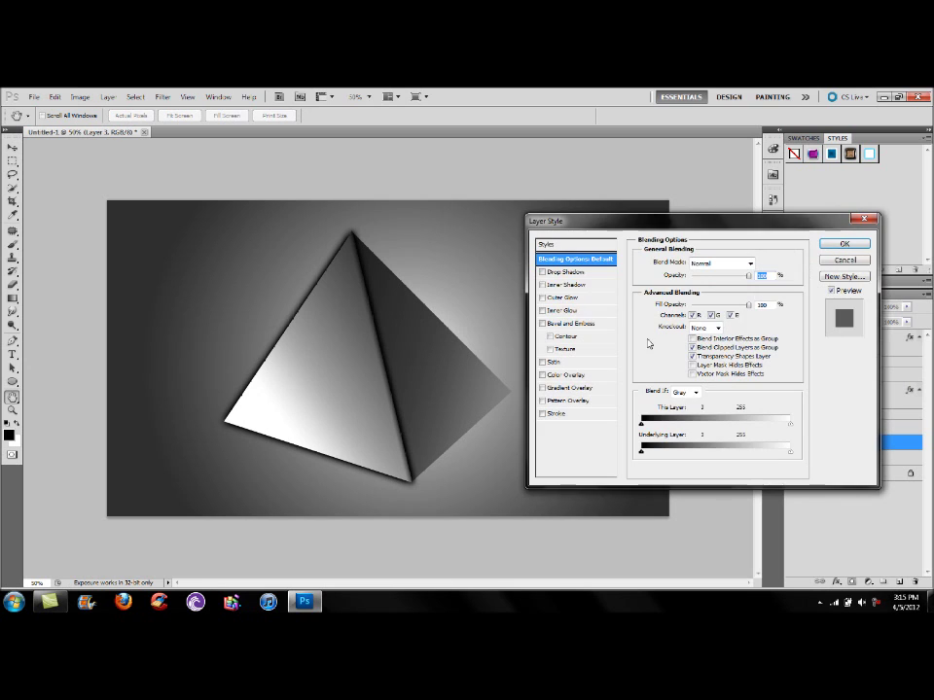
{"action": "left_click", "coordinate": [564, 298]}
{"action": "left_click", "coordinate": [706, 271]}
{"action": "left_click", "coordinate": [707, 273]}
{"action": "left_click", "coordinate": [665, 302]}
{"action": "key", "text": "Return"}
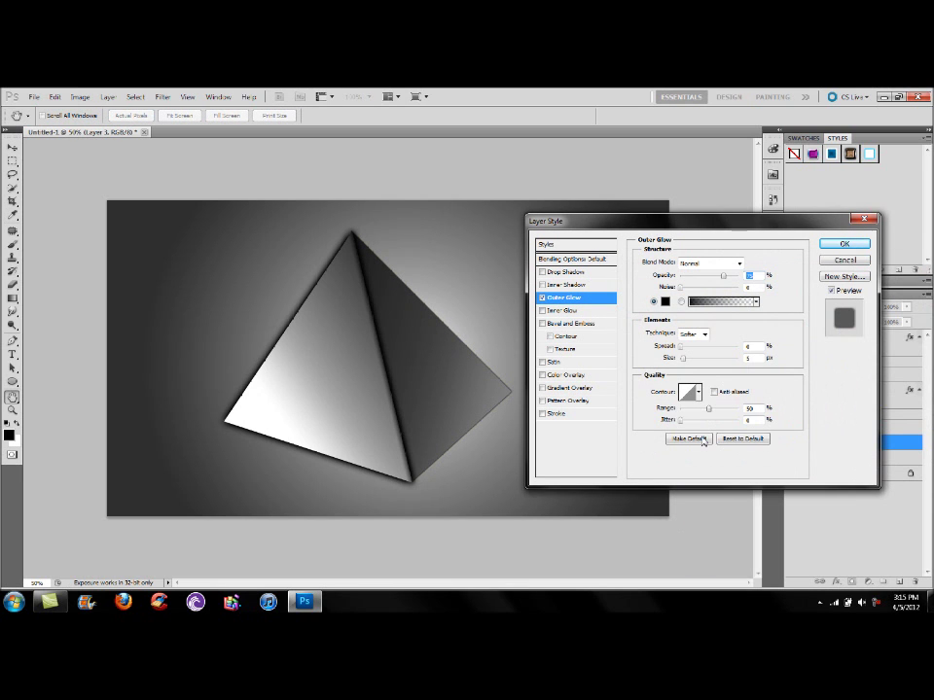
{"action": "left_click_drag", "start_coordinate": [685, 363], "coordinate": [690, 363]}
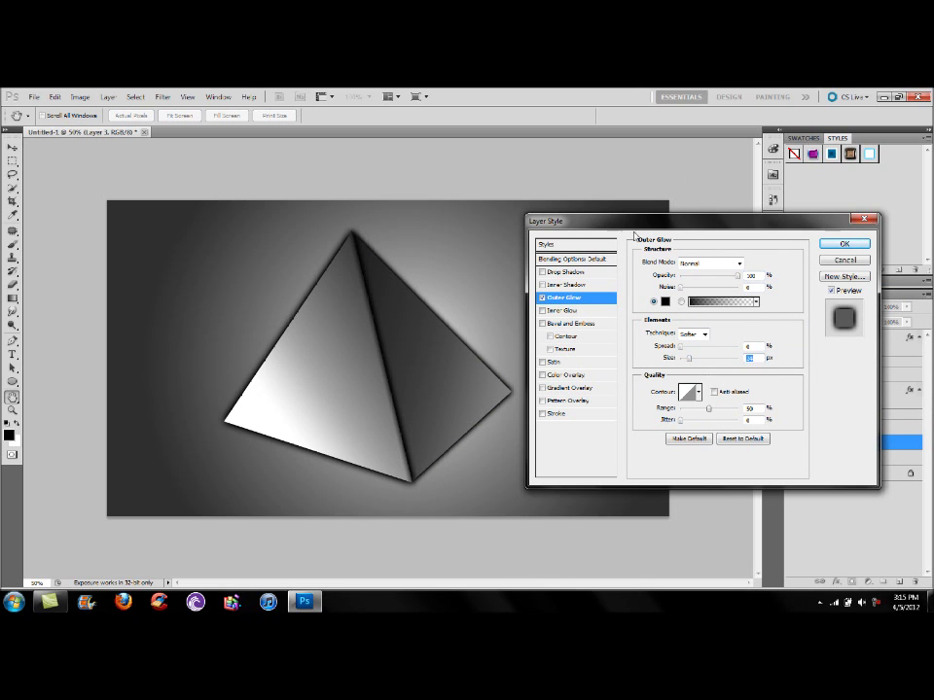
{"action": "left_click_drag", "start_coordinate": [615, 217], "coordinate": [642, 216]}
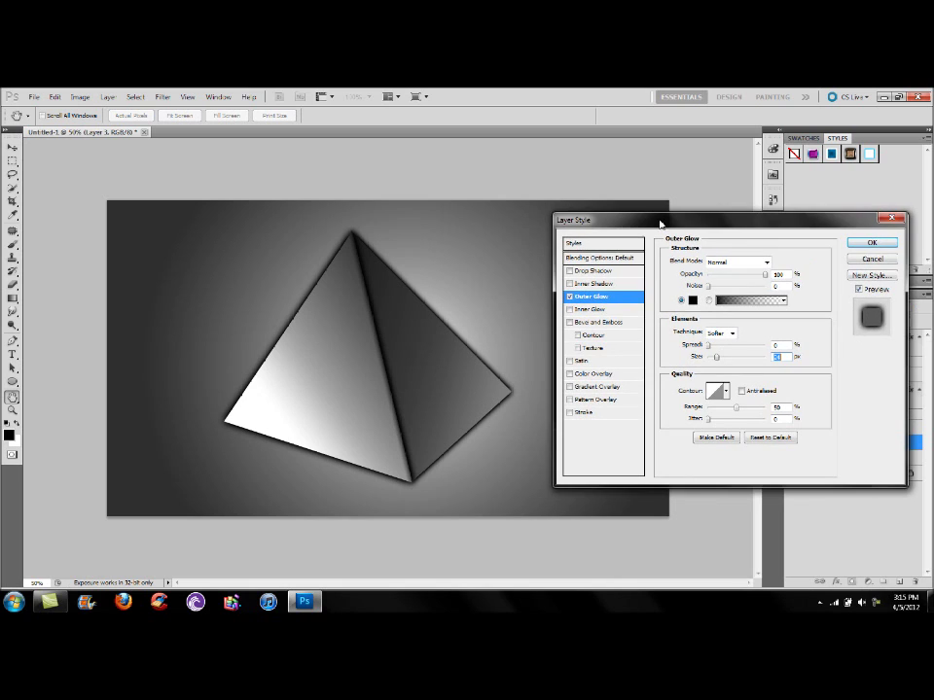
Enable Inner Bevel and Emboss on Layer 3, raising depth and size with anti-aliasing on
{"action": "left_click", "coordinate": [600, 325]}
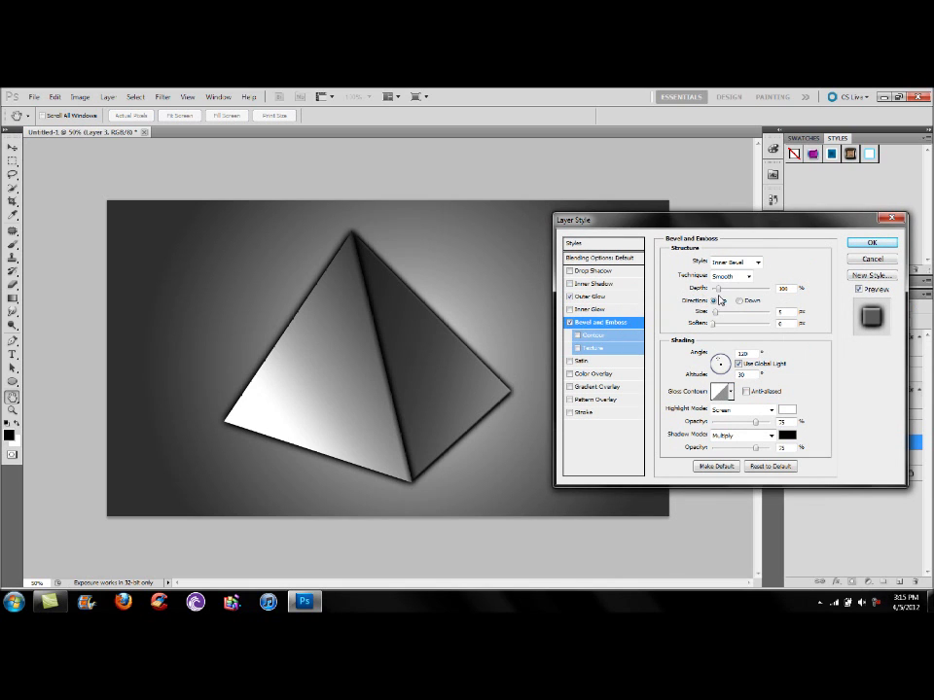
{"action": "left_click_drag", "start_coordinate": [717, 289], "coordinate": [732, 290]}
{"action": "left_click_drag", "start_coordinate": [723, 316], "coordinate": [731, 316]}
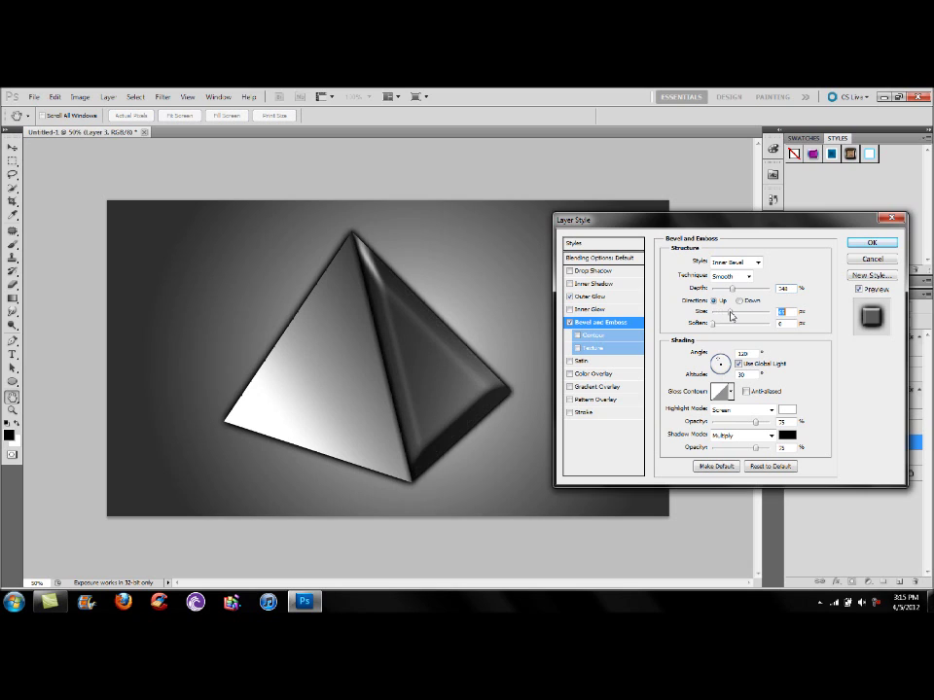
{"action": "left_click", "coordinate": [745, 391]}
Choose the Ring - Double gloss contour and narrow the bevel to 65 px size
{"action": "left_click", "coordinate": [729, 391]}
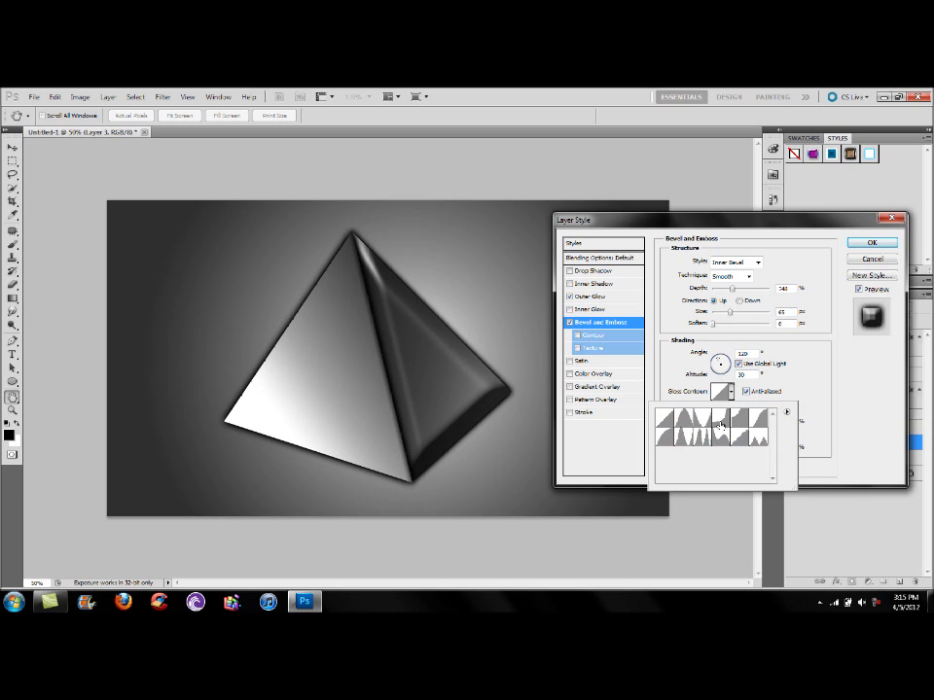
{"action": "left_click", "coordinate": [720, 420]}
{"action": "left_click", "coordinate": [742, 420]}
{"action": "left_click", "coordinate": [719, 420]}
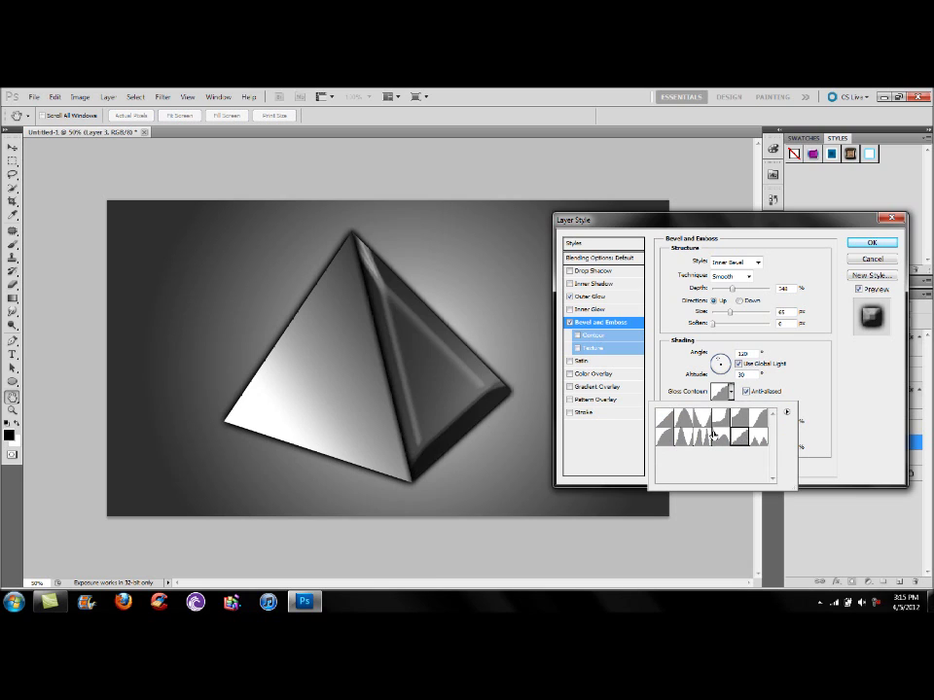
{"action": "left_click", "coordinate": [718, 437]}
{"action": "left_click", "coordinate": [700, 437]}
{"action": "left_click", "coordinate": [683, 437]}
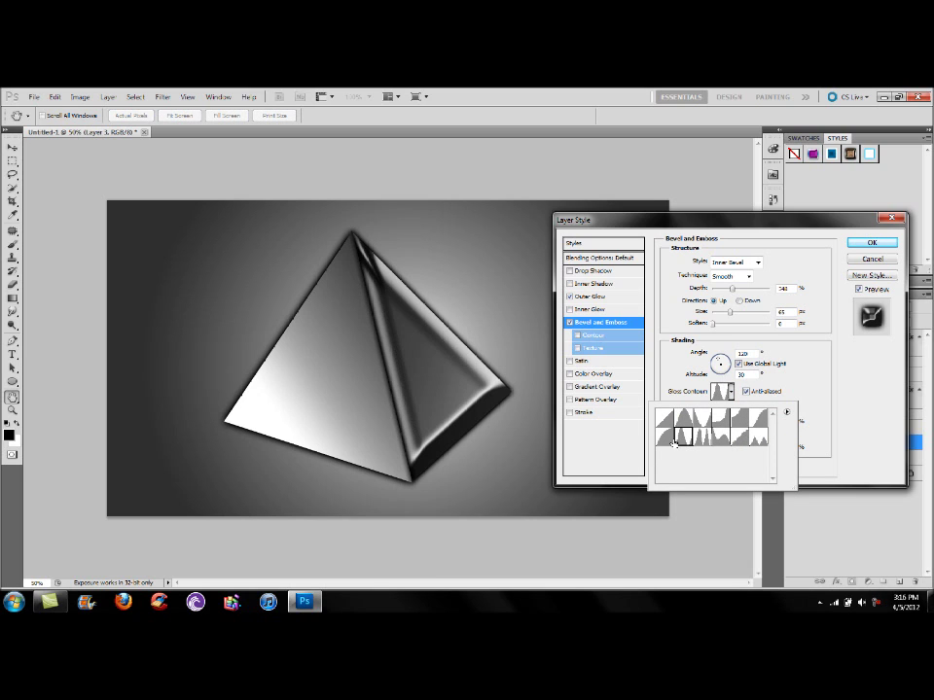
{"action": "left_click", "coordinate": [666, 437]}
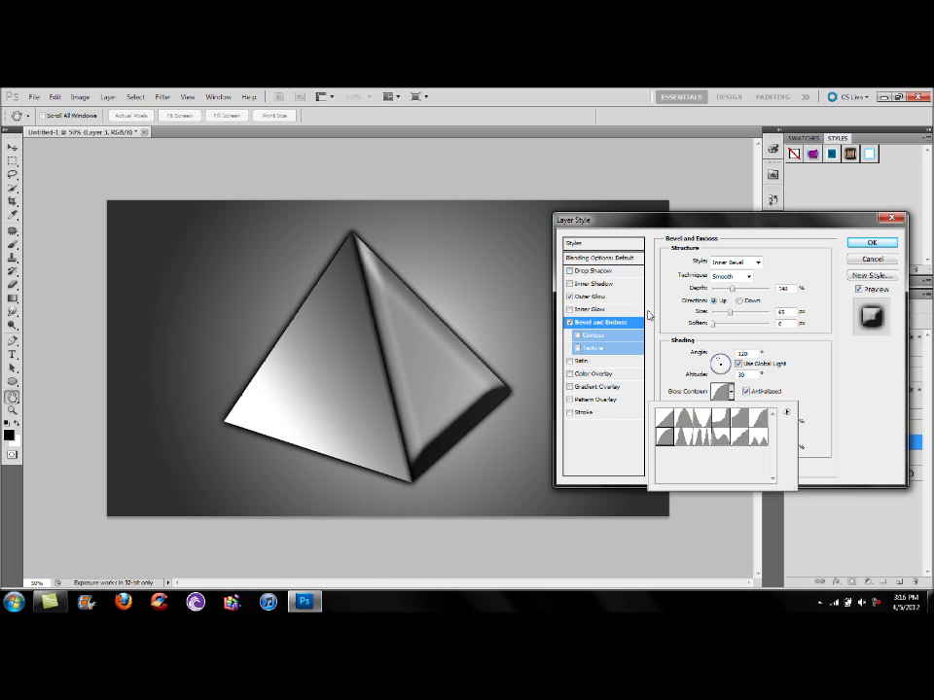
{"action": "left_click", "coordinate": [700, 420]}
{"action": "left_click", "coordinate": [719, 420]}
{"action": "left_click", "coordinate": [739, 420]}
{"action": "left_click", "coordinate": [757, 437]}
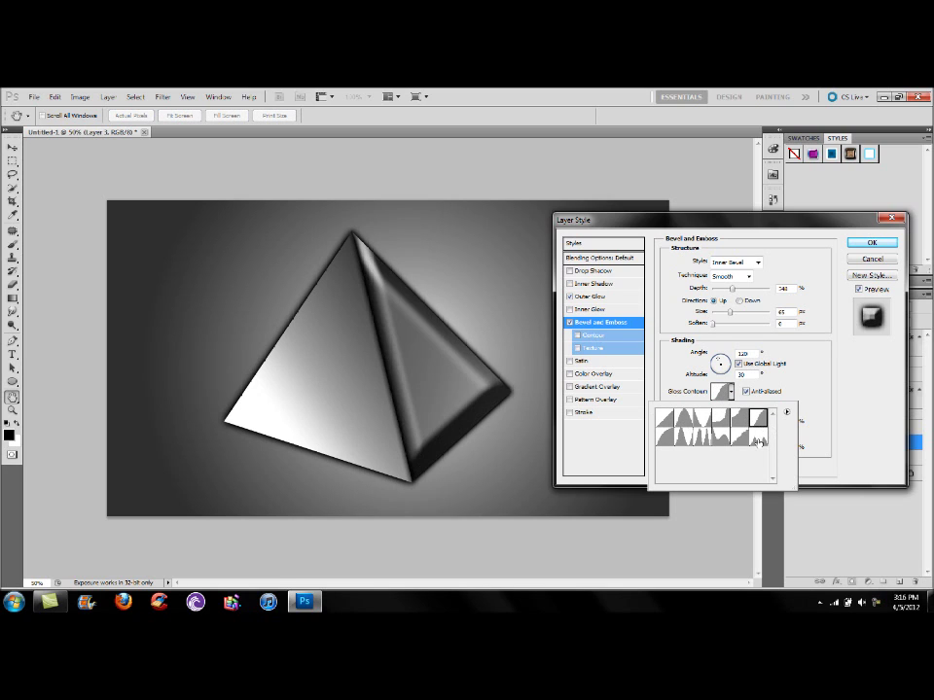
{"action": "left_click", "coordinate": [756, 420]}
{"action": "left_click", "coordinate": [736, 440]}
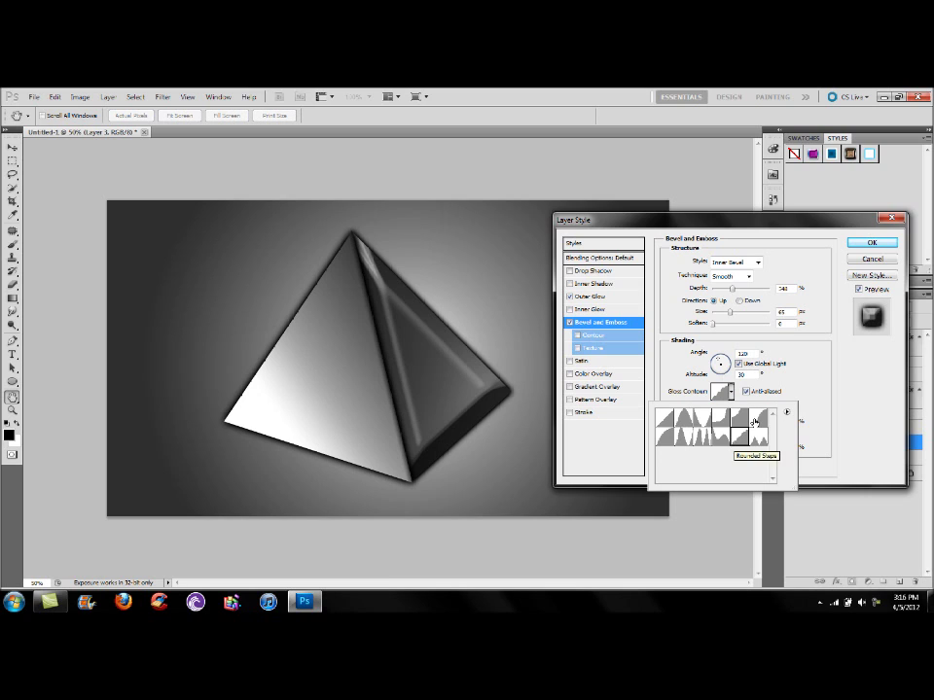
{"action": "left_click", "coordinate": [717, 440]}
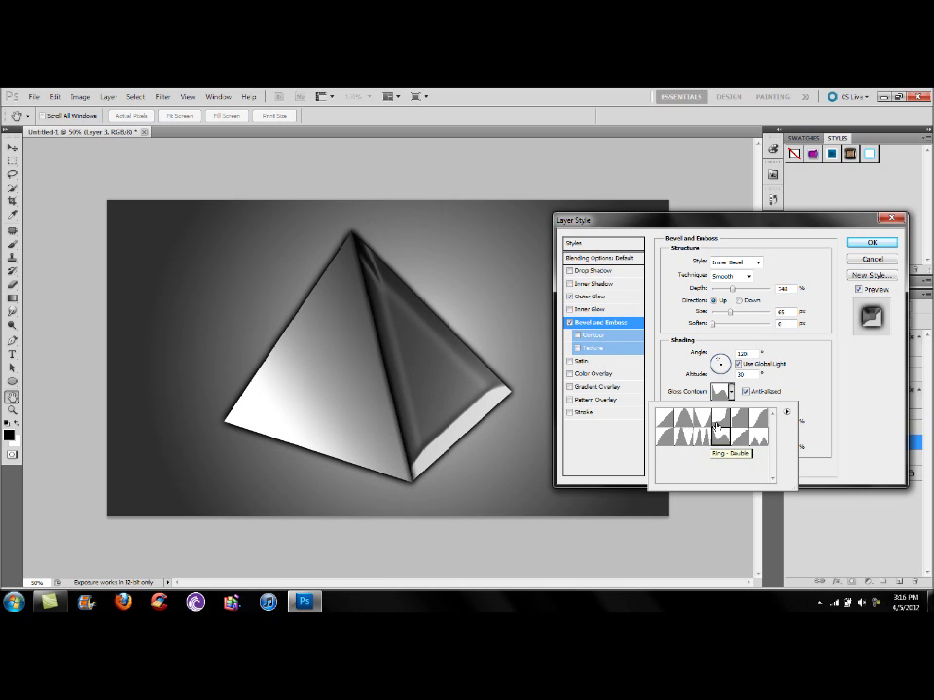
{"action": "left_click", "coordinate": [701, 437]}
{"action": "left_click", "coordinate": [800, 364]}
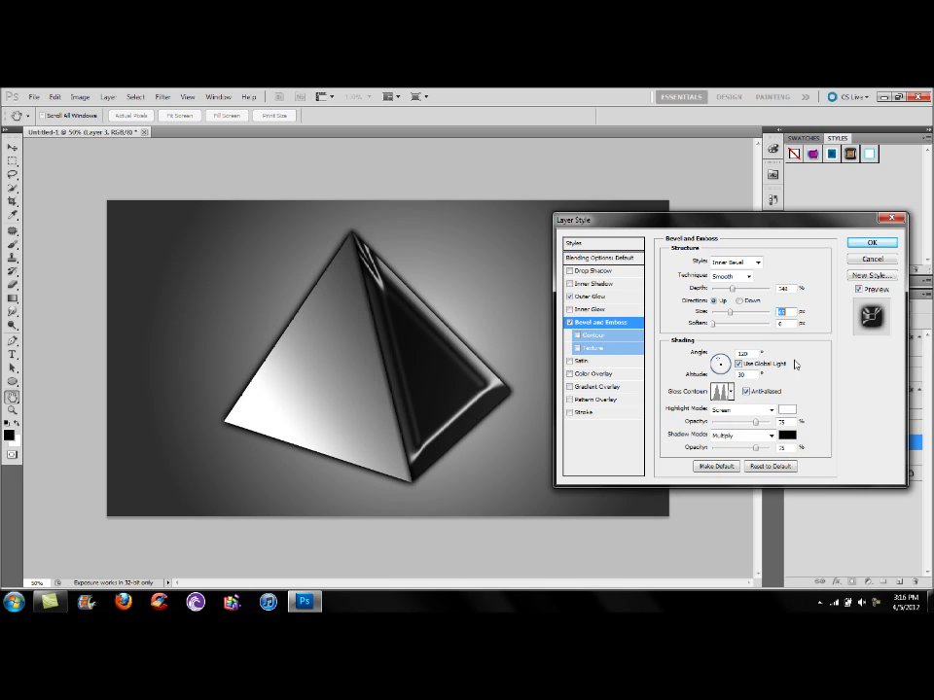
Narrow Layer 3's bevel size, drop depth from 164 to about 11, set direction Down, and apply
{"action": "mouse_move", "coordinate": [731, 312]}
{"action": "left_mouse_down"}
{"action": "mouse_move", "coordinate": [722, 314]}
{"action": "mouse_move", "coordinate": [763, 324]}
{"action": "mouse_move", "coordinate": [756, 306]}
{"action": "left_mouse_up"}
{"action": "left_click", "coordinate": [781, 289]}
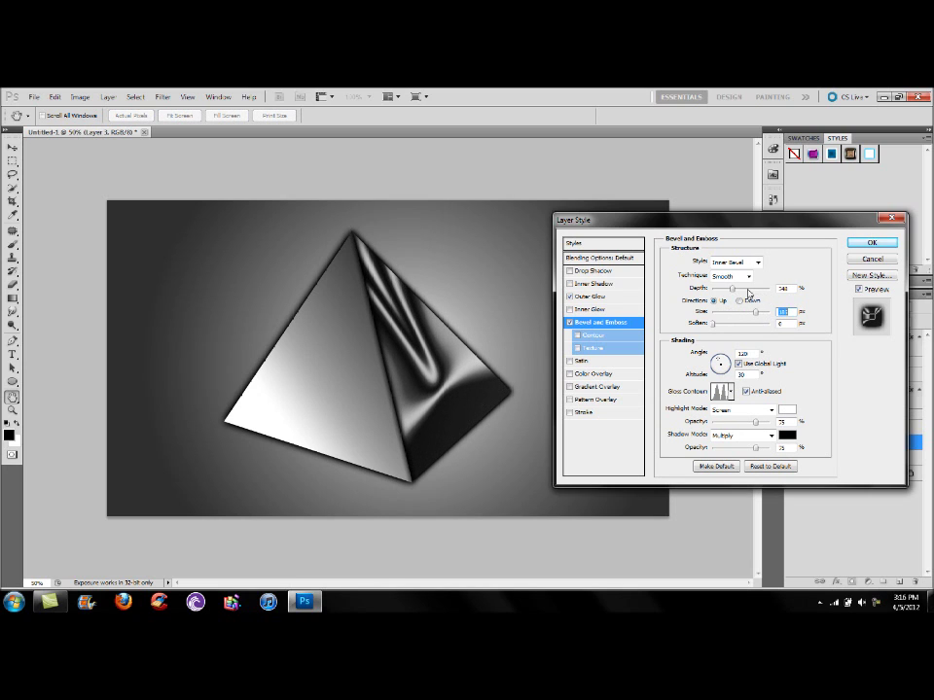
{"action": "key", "text": "Up"}
{"action": "key", "text": "Up"}
{"action": "key", "text": "Up"}
{"action": "key", "text": "Down"}
{"action": "key", "text": "Down"}
{"action": "key", "text": "Down"}
{"action": "key", "text": "Down"}
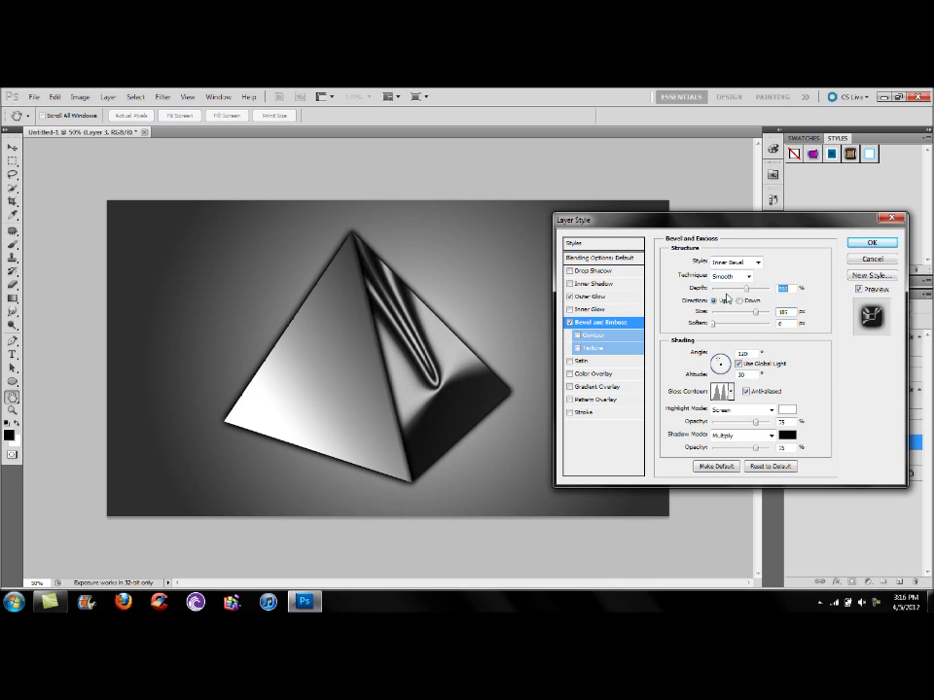
{"action": "key", "text": "Down"}
{"action": "key", "text": "Down"}
{"action": "key", "text": "Down"}
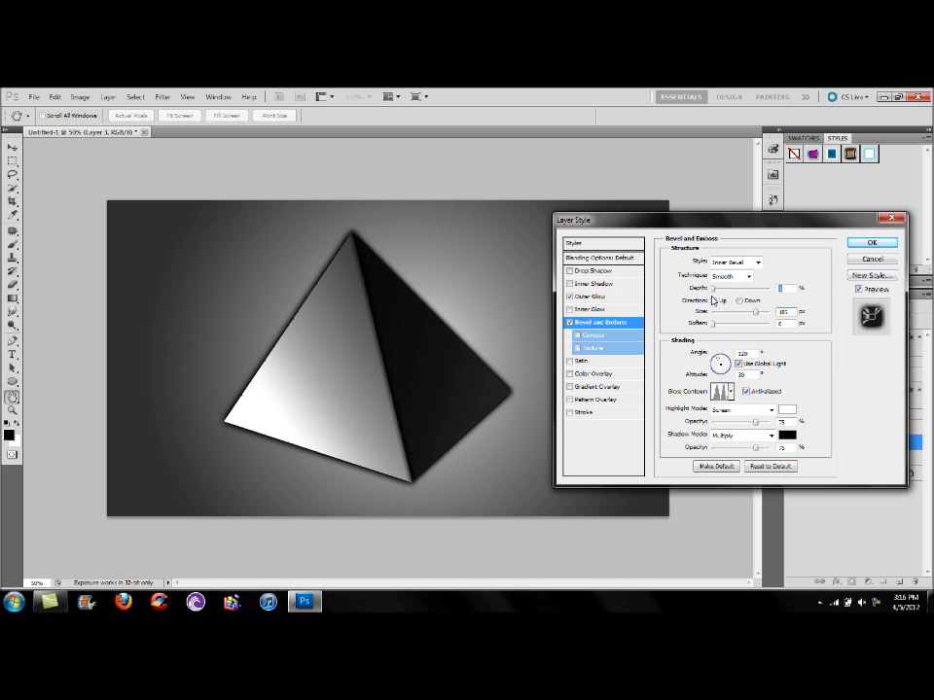
{"action": "key", "text": "Up"}
{"action": "key", "text": "Up"}
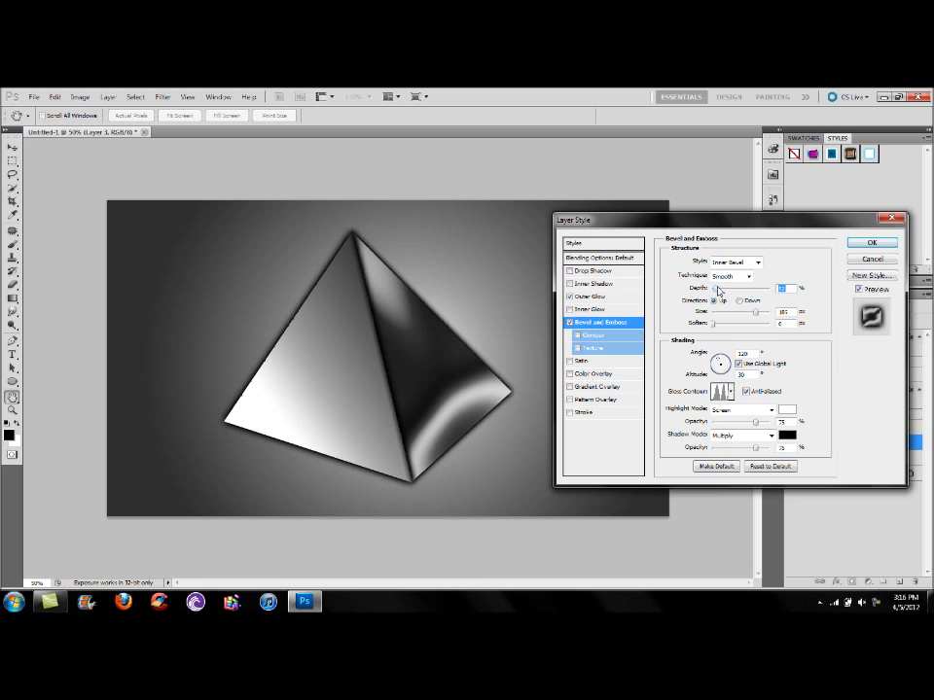
{"action": "type", "text": "164"}
{"action": "left_click", "coordinate": [739, 302]}
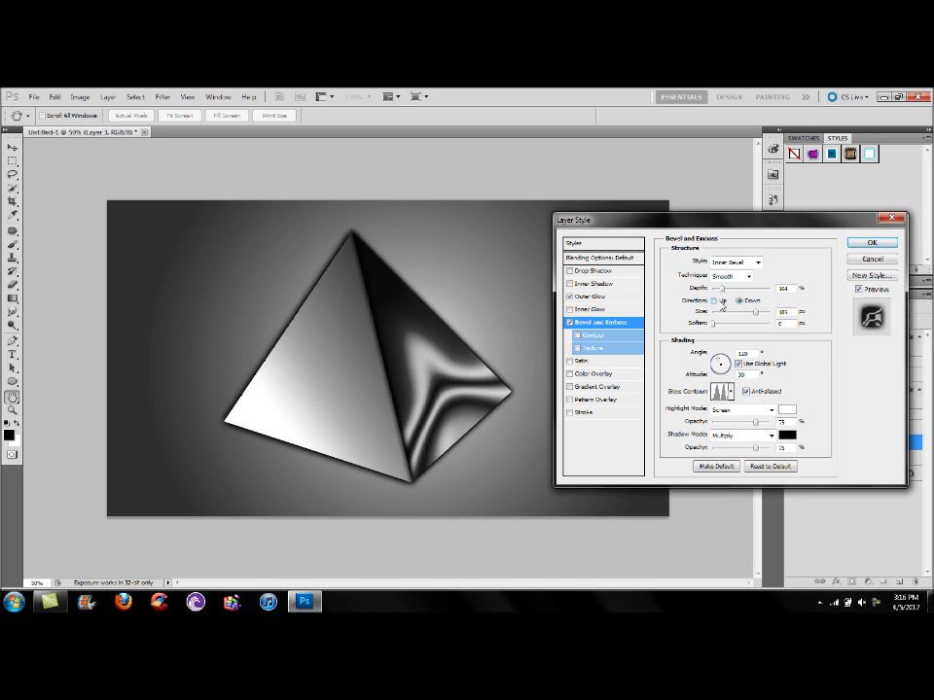
{"action": "left_click_drag", "start_coordinate": [722, 290], "coordinate": [715, 296]}
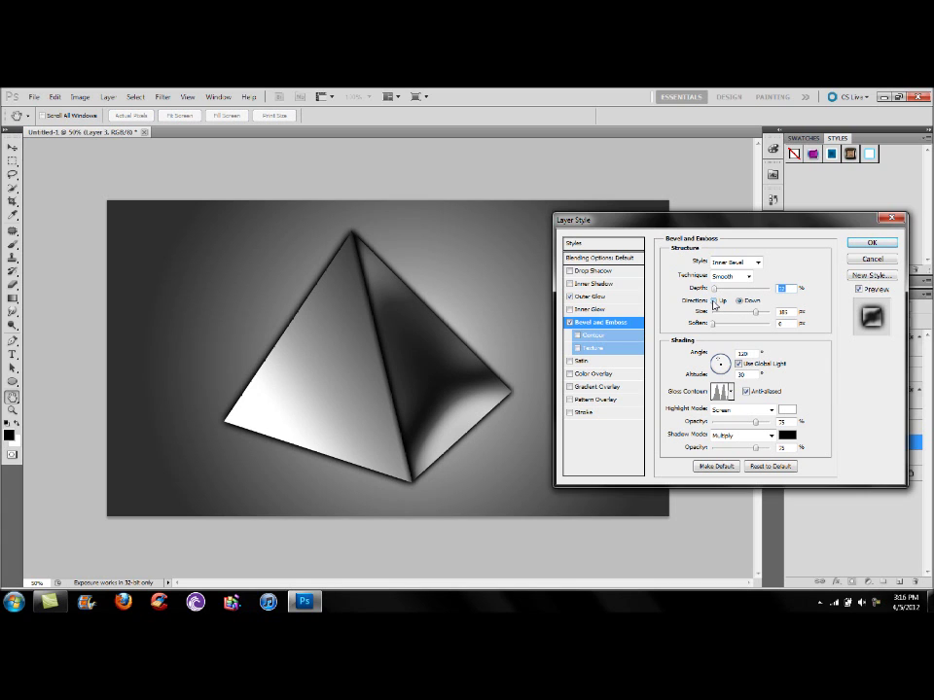
{"action": "key", "text": "Return"}
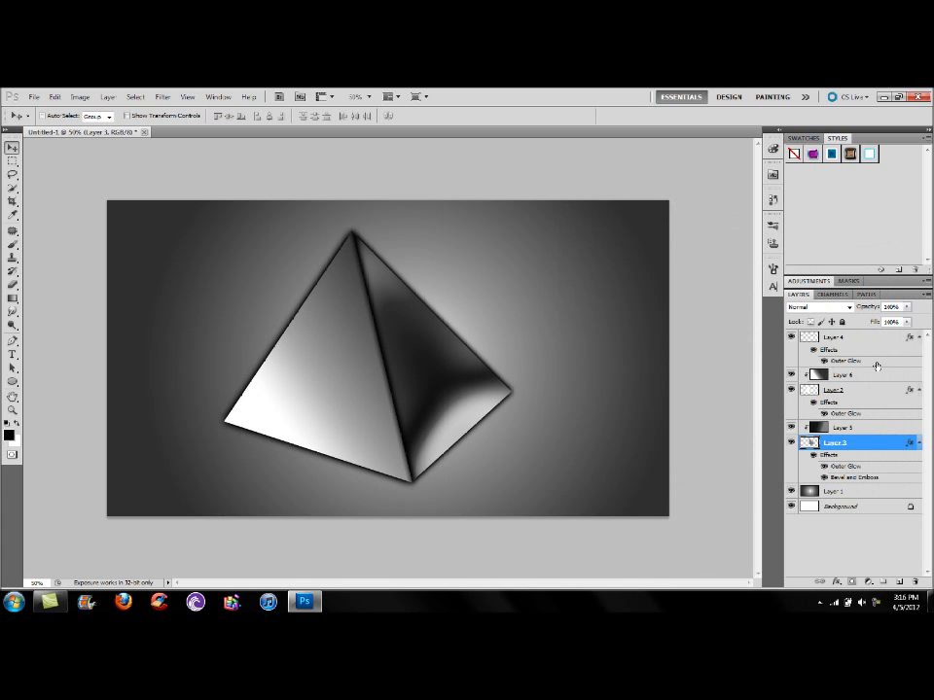
Add a trial Bevel and Emboss to Layer 2, deepening it and trying gloss contours
{"action": "double_click", "coordinate": [856, 396]}
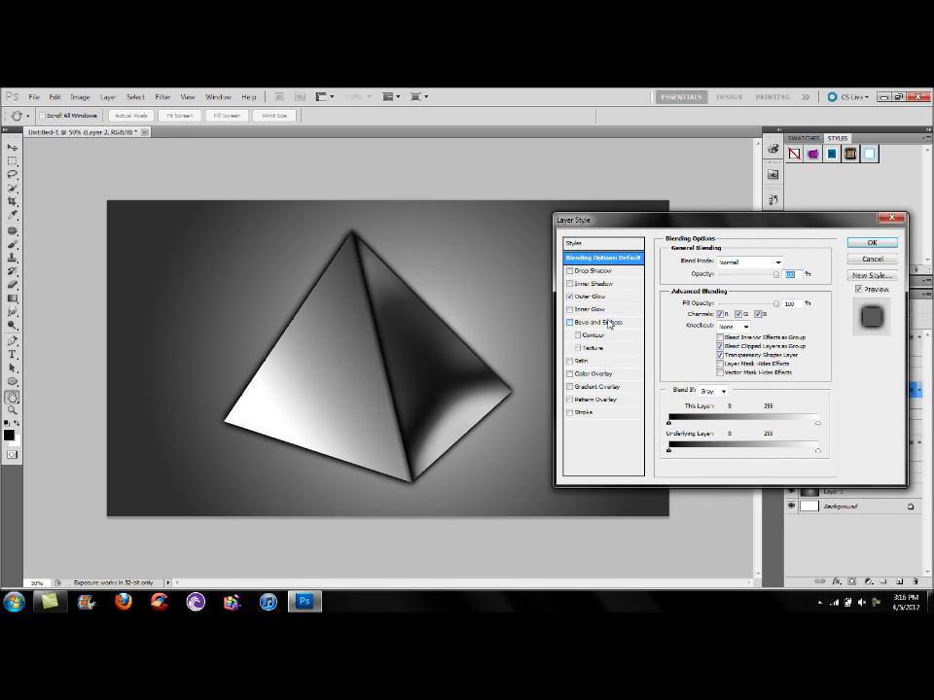
{"action": "left_click", "coordinate": [609, 321]}
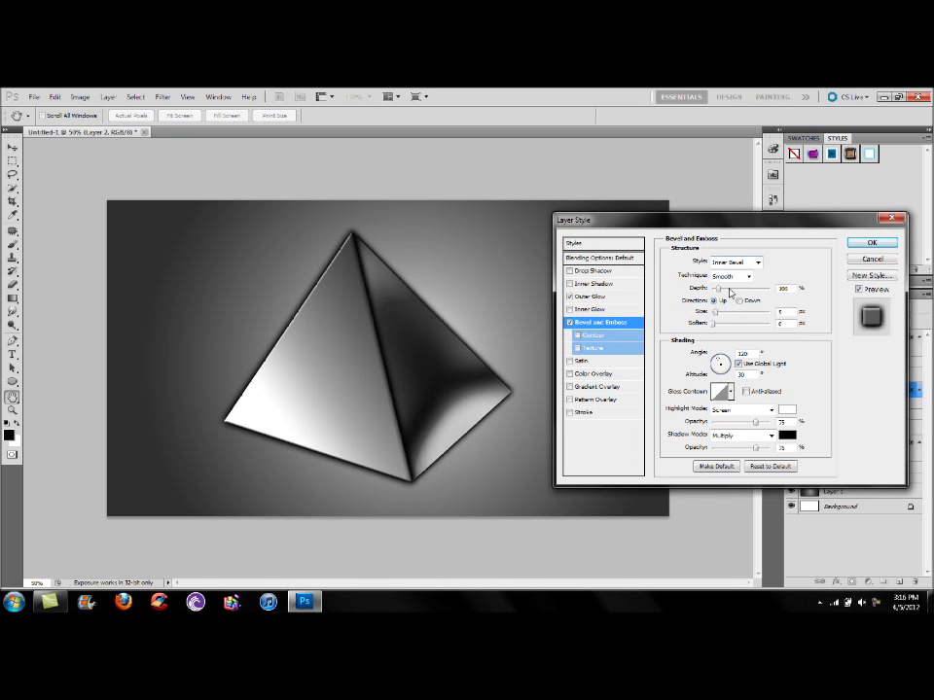
{"action": "left_click_drag", "start_coordinate": [721, 289], "coordinate": [731, 316]}
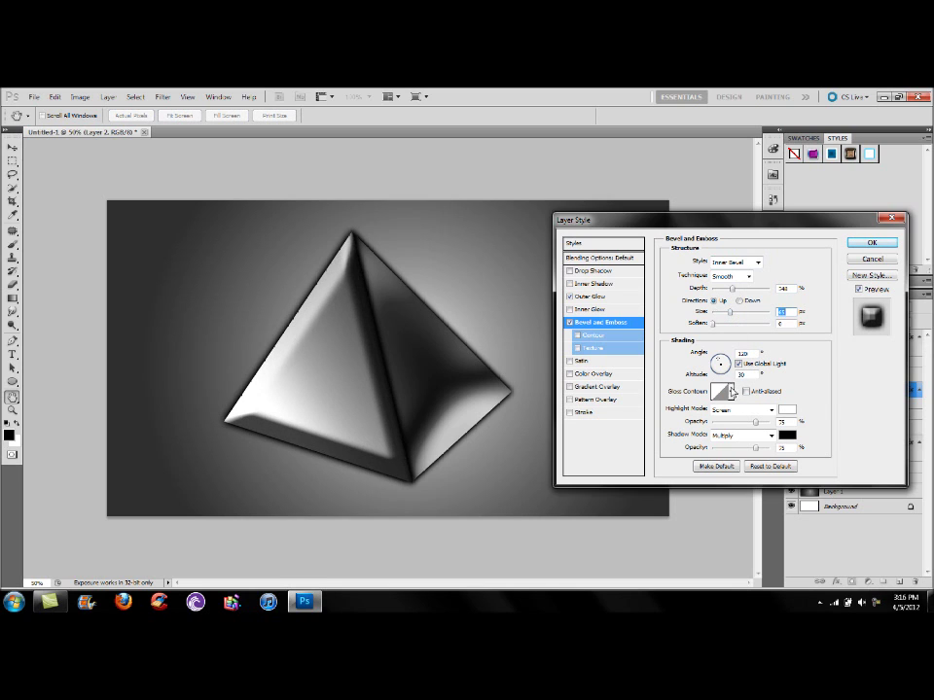
{"action": "left_click", "coordinate": [730, 393]}
{"action": "left_click", "coordinate": [706, 443]}
{"action": "left_click", "coordinate": [741, 440]}
{"action": "left_click", "coordinate": [778, 321]}
Widen the bevel, pick the first smooth gloss contour, adjust the angle, then switch the bevel off
{"action": "left_click_drag", "start_coordinate": [731, 312], "coordinate": [764, 322]}
{"action": "left_click", "coordinate": [730, 392]}
{"action": "left_click", "coordinate": [689, 442]}
{"action": "left_click", "coordinate": [671, 423]}
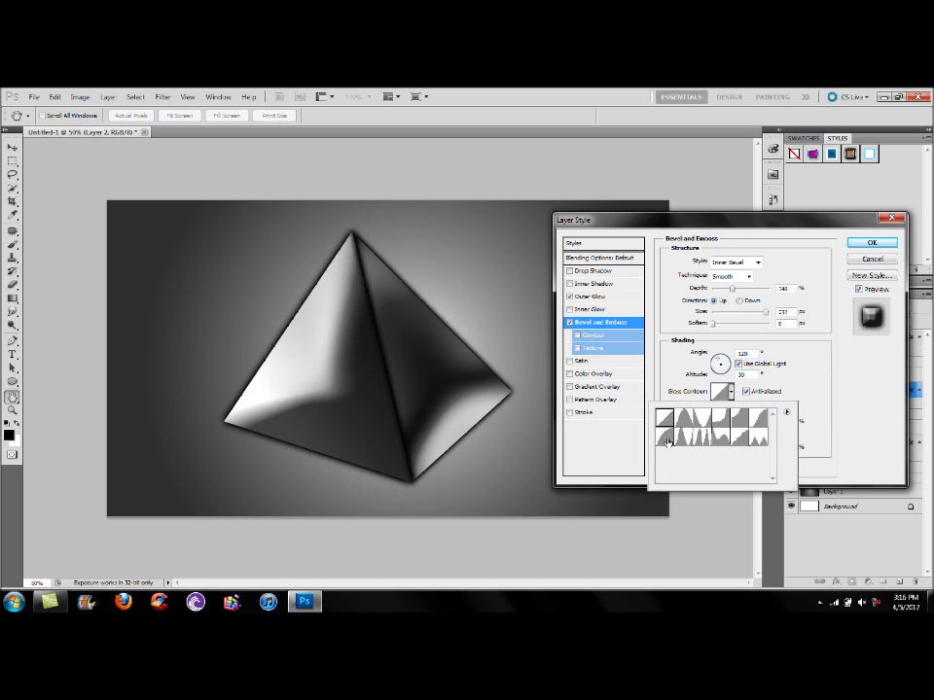
{"action": "left_click", "coordinate": [672, 423]}
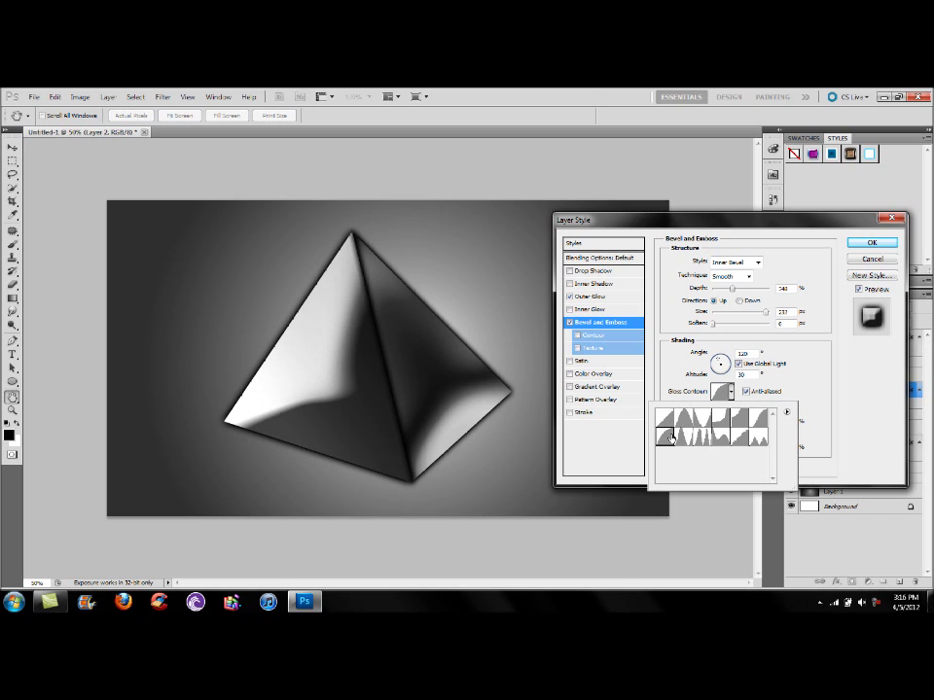
{"action": "left_click", "coordinate": [722, 376]}
{"action": "mouse_move", "coordinate": [721, 376]}
{"action": "left_mouse_down"}
{"action": "mouse_move", "coordinate": [721, 360]}
{"action": "mouse_move", "coordinate": [715, 367]}
{"action": "left_mouse_up"}
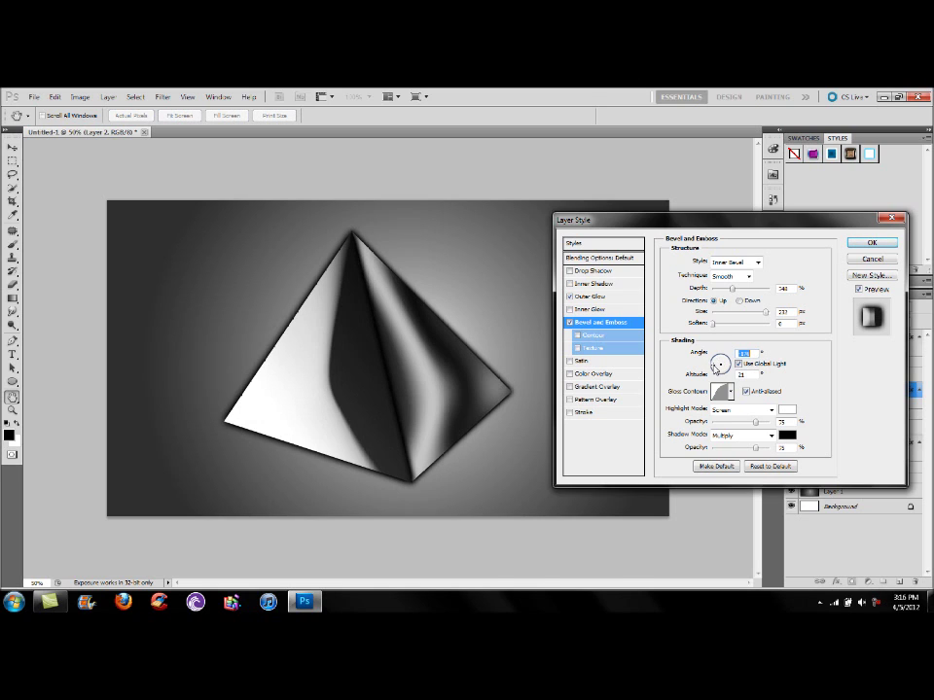
{"action": "key", "text": "shift+Tab"}
{"action": "left_click", "coordinate": [569, 322]}
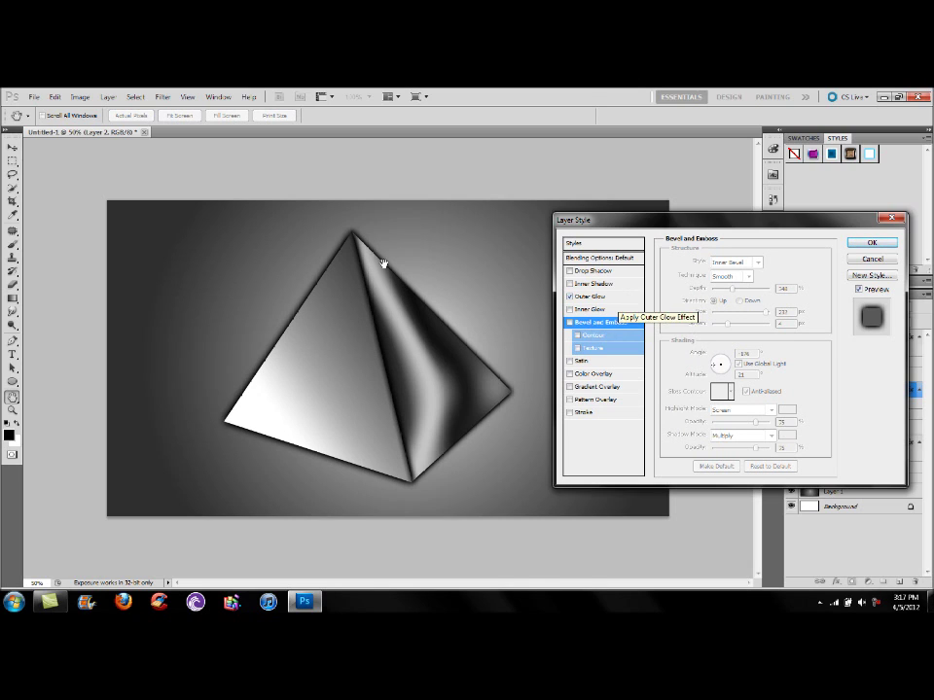
Give Layer 2 a white Normal-mode Inner Glow at 100% opacity and 15 px size
{"action": "left_click", "coordinate": [590, 309]}
{"action": "left_click", "coordinate": [736, 261]}
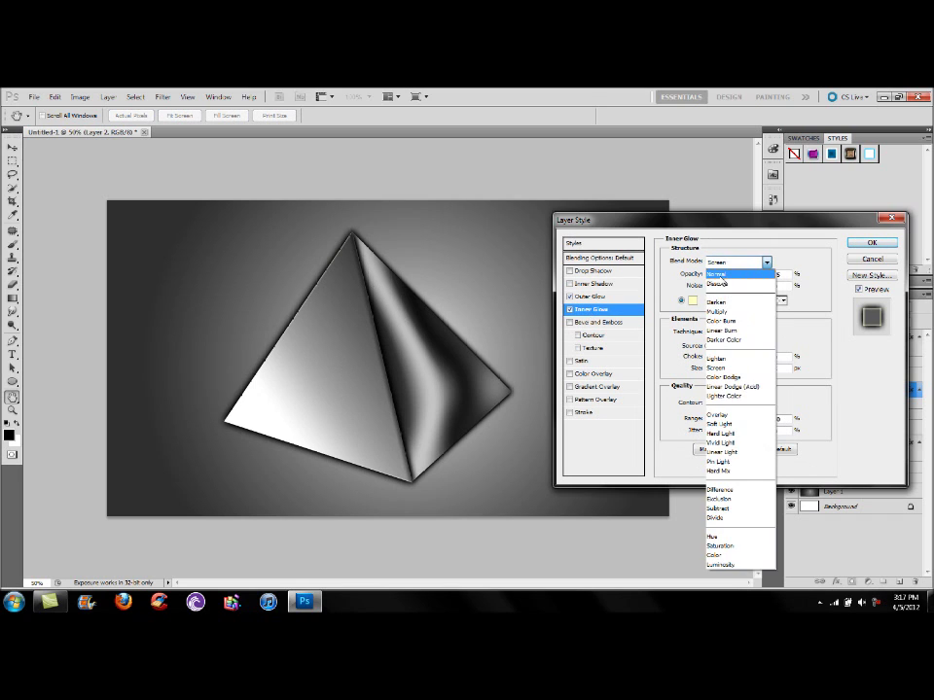
{"action": "left_click", "coordinate": [725, 268]}
{"action": "left_click", "coordinate": [692, 299]}
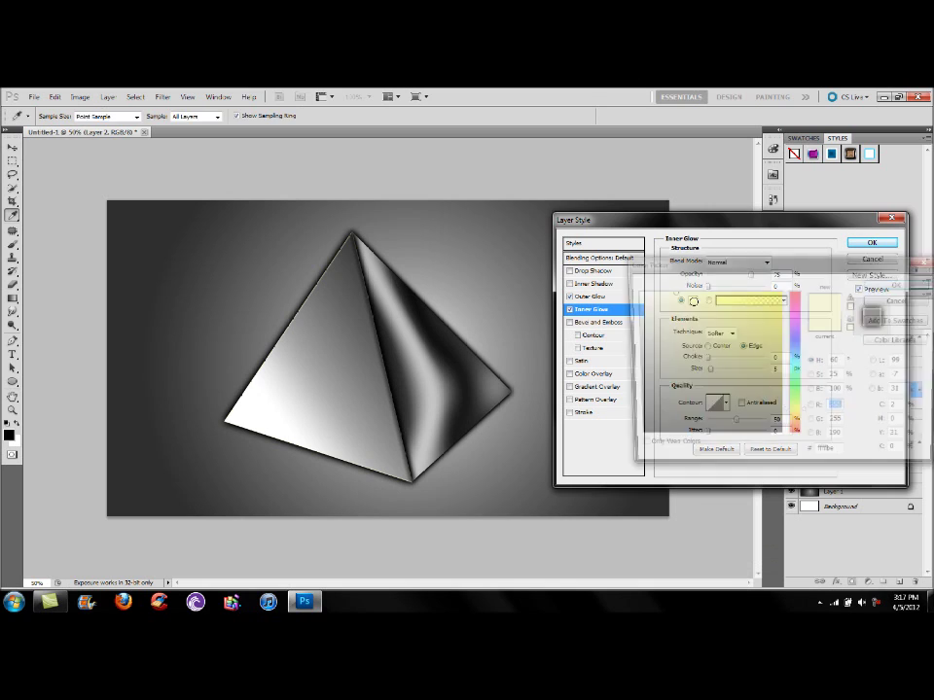
{"action": "key", "text": "Escape"}
{"action": "left_click_drag", "start_coordinate": [758, 281], "coordinate": [768, 278]}
{"action": "left_click_drag", "start_coordinate": [711, 371], "coordinate": [722, 361]}
{"action": "key", "text": "Return"}
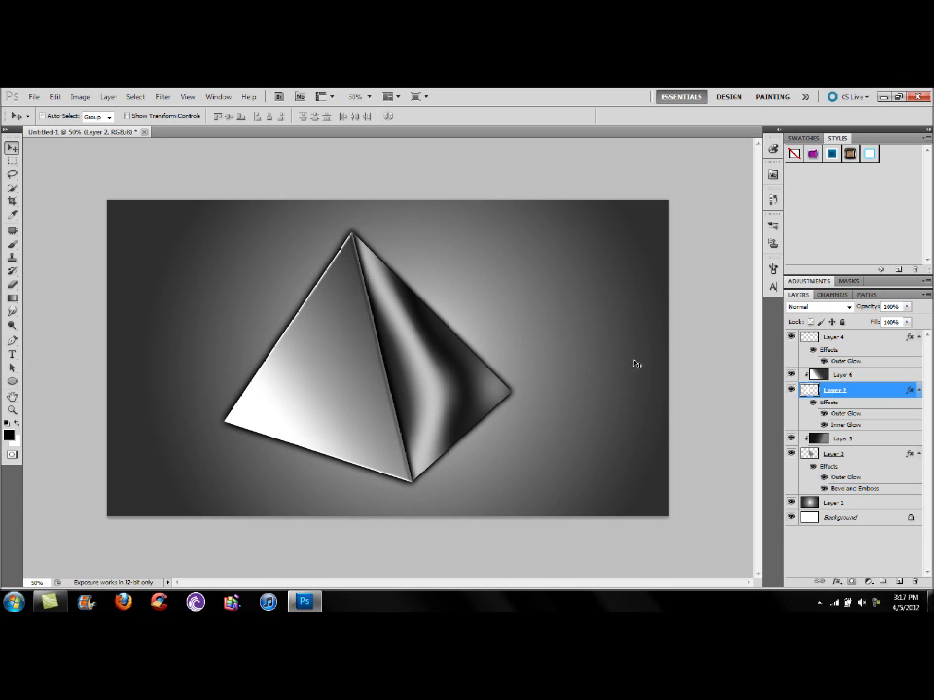
Create a new Layer 7 above Layer 6 and clip it to Layer 6
{"action": "left_click", "coordinate": [858, 377]}
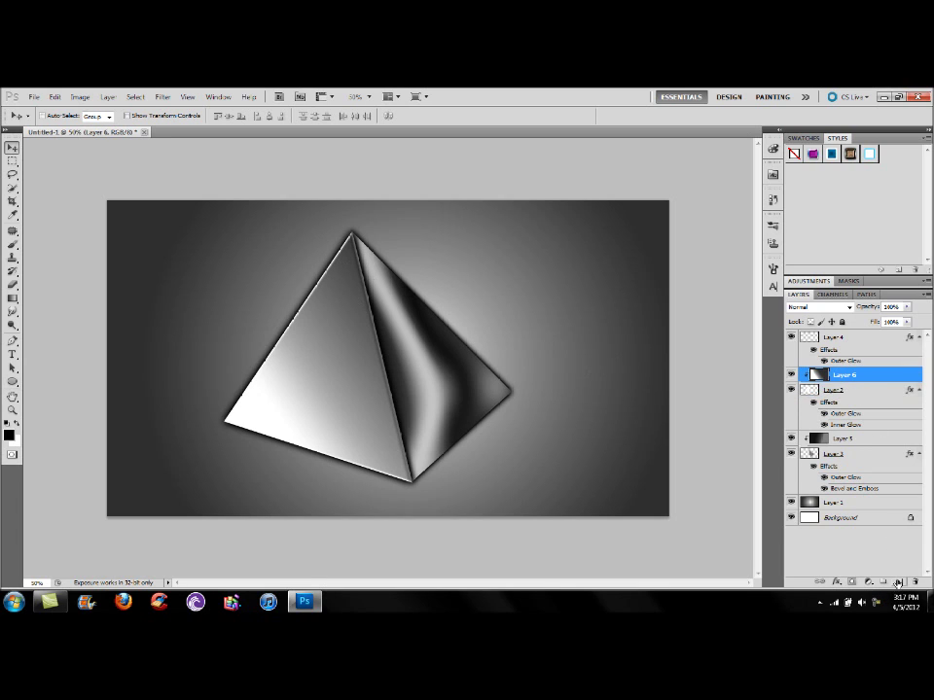
{"action": "left_click", "coordinate": [897, 582]}
{"action": "left_click", "coordinate": [875, 383], "text": "alt"}
Draw a closed curved Pen path around the pyramid's apex
{"action": "key", "text": "p"}
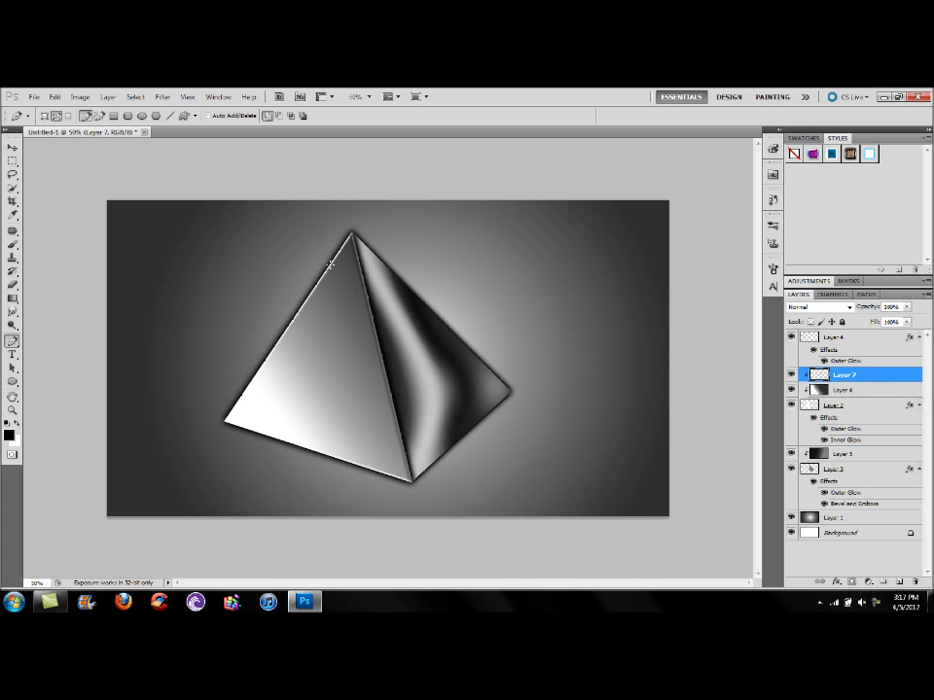
{"action": "left_click_drag", "start_coordinate": [399, 311], "coordinate": [455, 354]}
{"action": "left_click", "coordinate": [398, 310], "text": "alt"}
{"action": "left_click_drag", "start_coordinate": [400, 218], "coordinate": [298, 218]}
Fill the pen path with white on Layer 7 and hide the path outline
{"action": "right_click", "coordinate": [328, 245]}
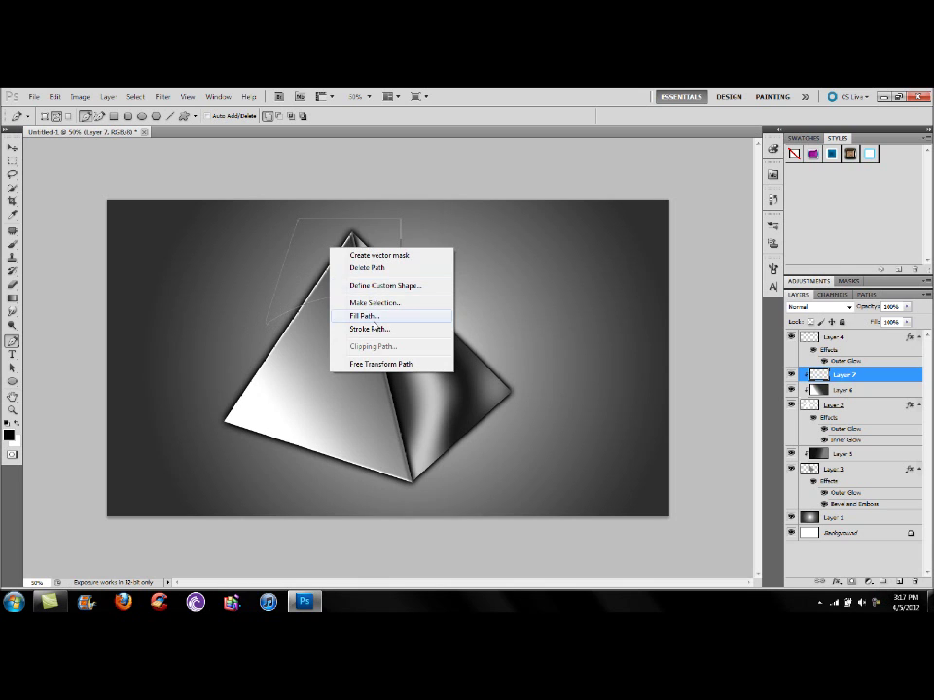
{"action": "left_click", "coordinate": [363, 314]}
{"action": "left_click", "coordinate": [292, 212]}
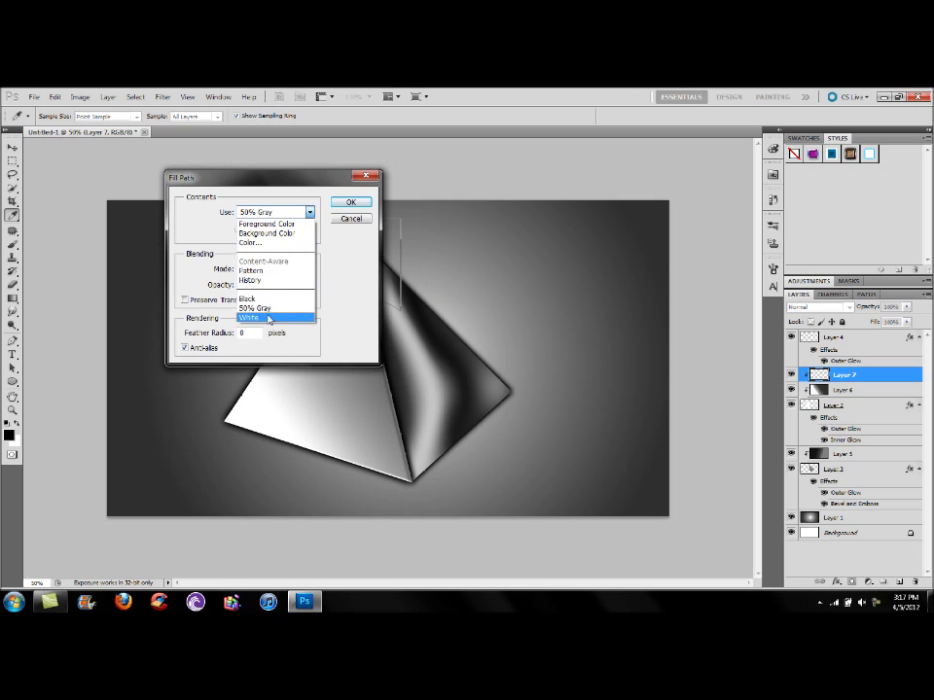
{"action": "left_click", "coordinate": [269, 317]}
{"action": "key", "text": "Return"}
{"action": "key", "text": "ctrl+h"}
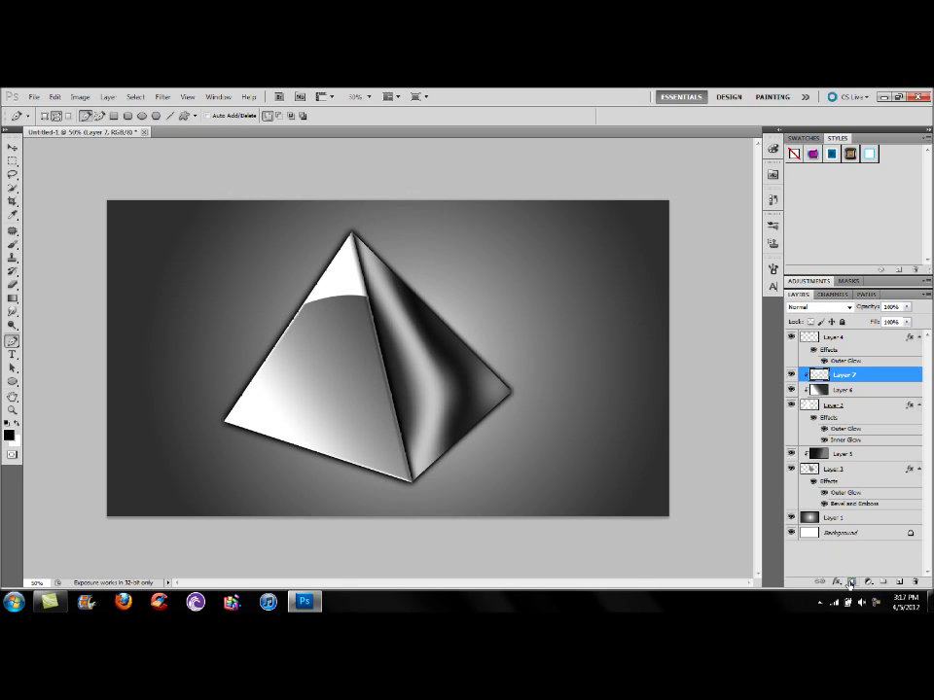
Add a layer mask to Layer 7 and pick a Gradient tool preset for fading it
{"action": "left_click", "coordinate": [851, 582]}
{"action": "key", "text": "g"}
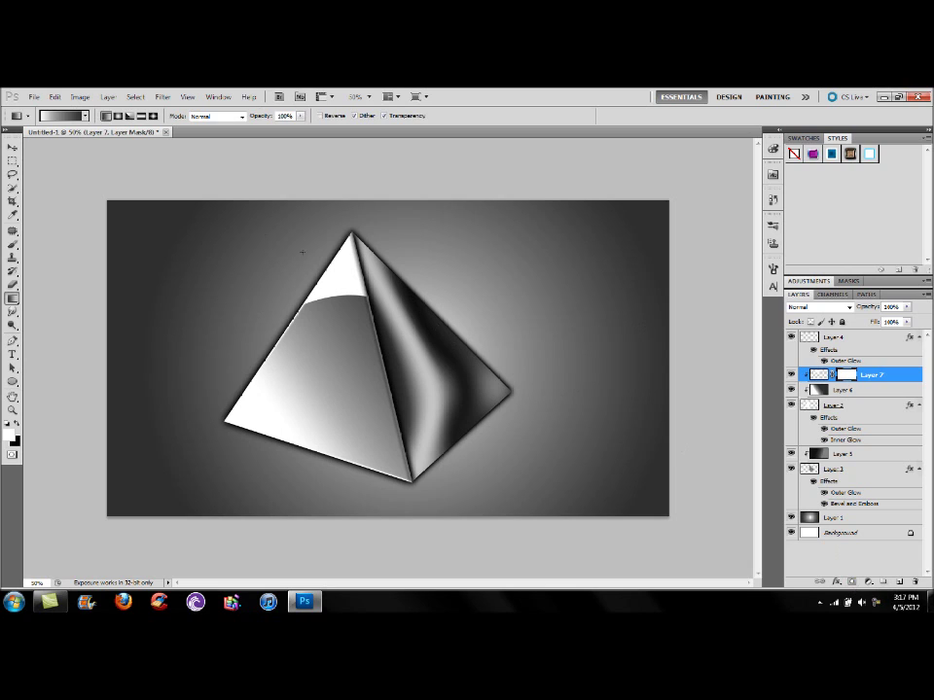
{"action": "left_click", "coordinate": [87, 117]}
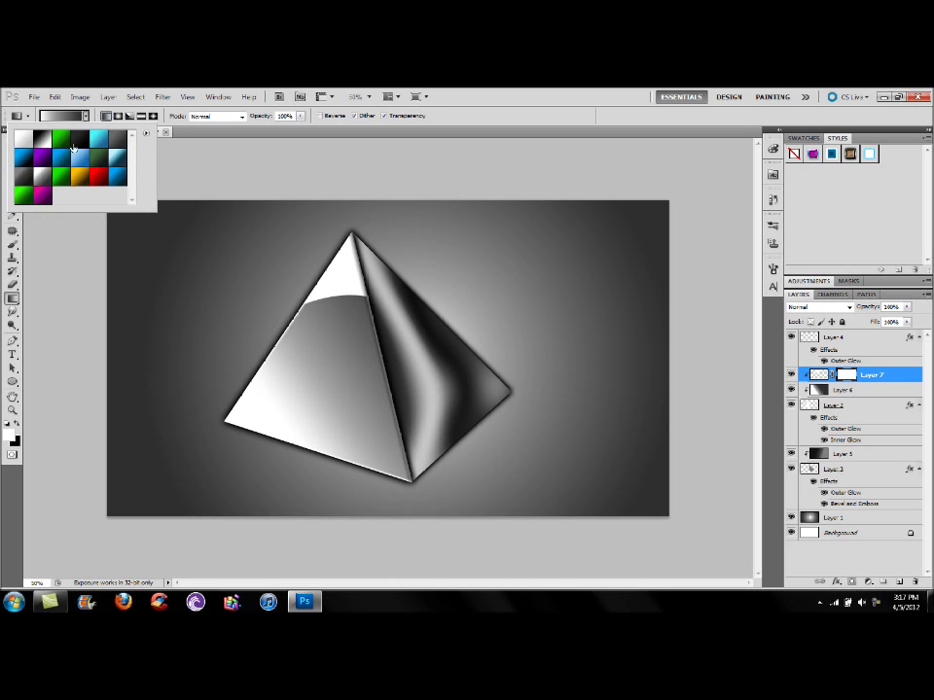
{"action": "left_click", "coordinate": [263, 273]}
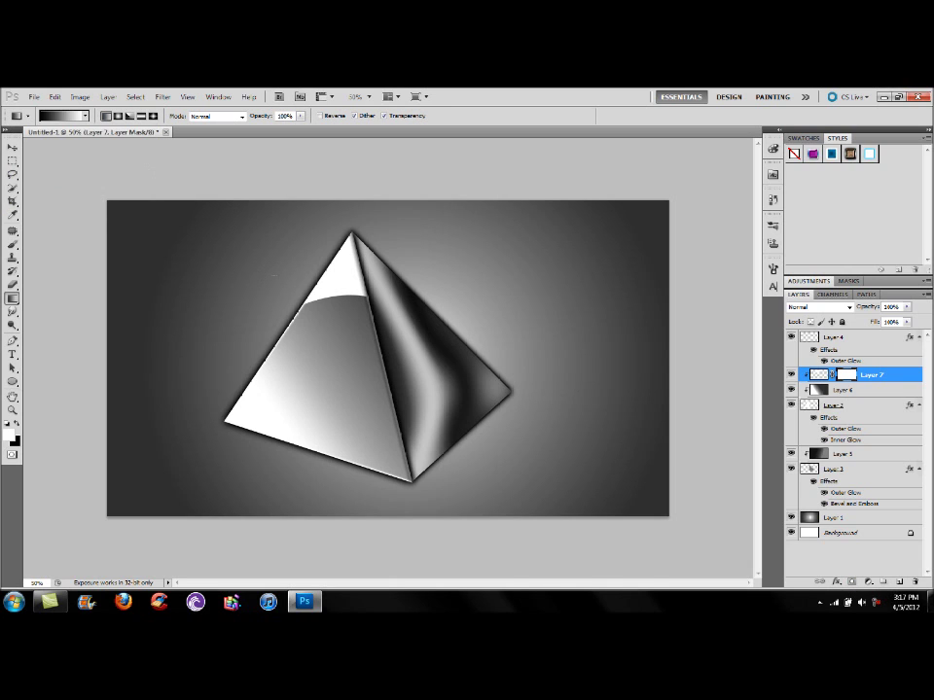